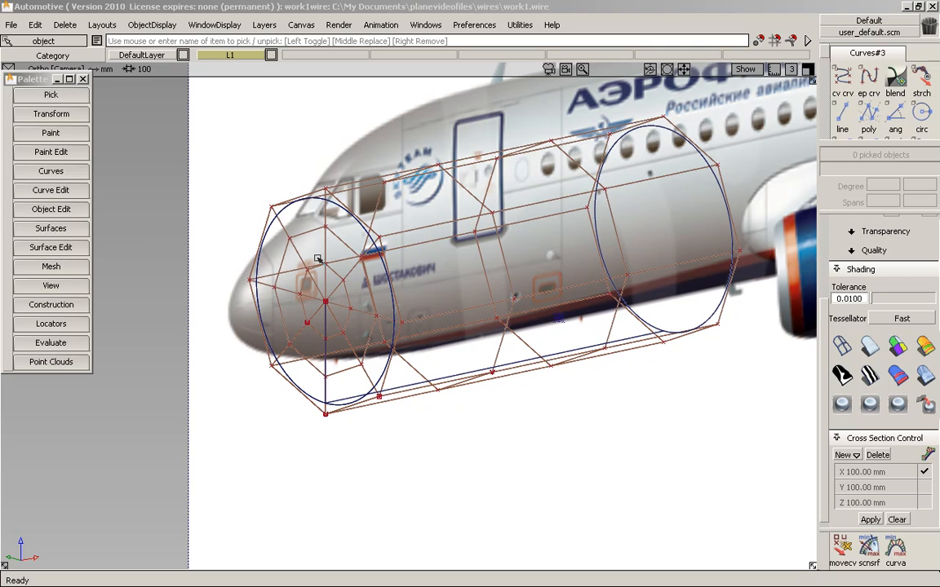
In the front view, pick the end cap's inner CV rows and scale them outward until the widest picked ring matches the rim
scroll(343, 228, "down", 1)
key("alt+shift")
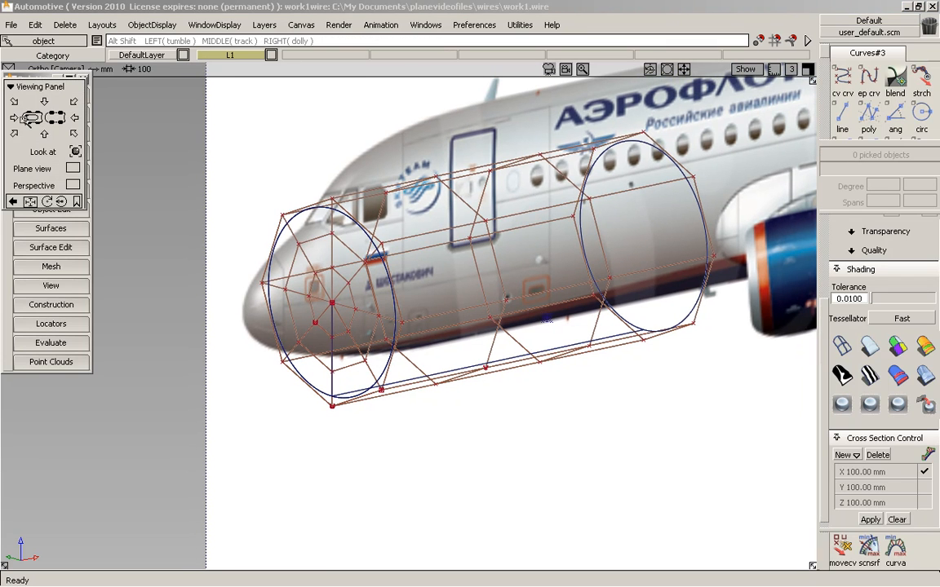
left_click(15, 117, "alt+shift")
right_click_drag(339, 216, 432, 220, "alt+shift")
middle_click_drag(432, 220, 334, 269, "alt+shift")
right_click_drag(334, 269, 356, 271, "alt+shift")
left_click_drag(325, 180, 506, 389, "ctrl+shift")
left_click(294, 287, "shift")
left_click_drag(409, 160, 443, 194)
left_click_drag(521, 279, 559, 307)
middle_click_drag(364, 245, 388, 243, "ctrl+shift")
left_click_drag(252, 185, 390, 184)
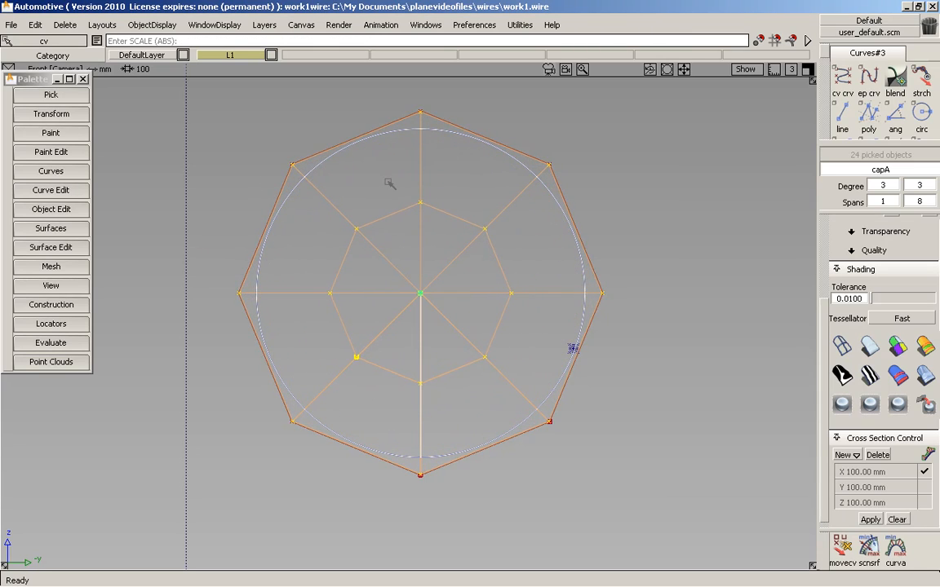
Reduce the pick to the cap's two innermost CV rows and scale them up to round off the nose
mouse_move(371, 332)
left_mouse_down("ctrl+shift")
mouse_move(367, 184)
mouse_move(352, 195)
mouse_move(493, 372)
mouse_move(514, 379)
left_mouse_up("ctrl+shift")
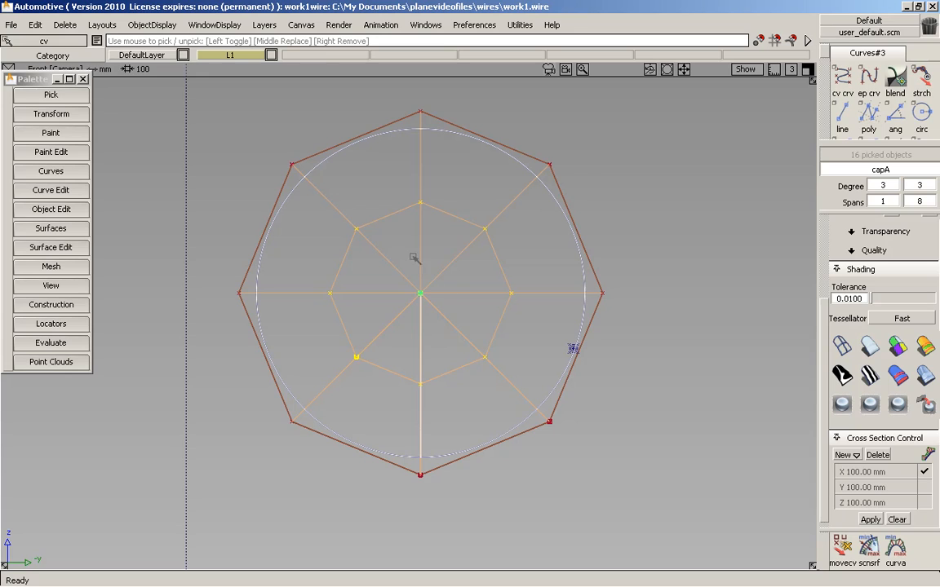
left_click_drag(323, 244, 472, 290, "ctrl+shift")
left_click_drag(415, 290, 413, 200, "ctrl+shift")
left_click_drag(540, 298, 440, 335, "alt+shift")
right_click_drag(441, 334, 375, 337, "alt+shift")
middle_click_drag(375, 338, 466, 329, "alt+shift")
Inspect the rounded nose with Shade-Sky diagnostic shading, then return to the wireframe display
left_click(924, 374)
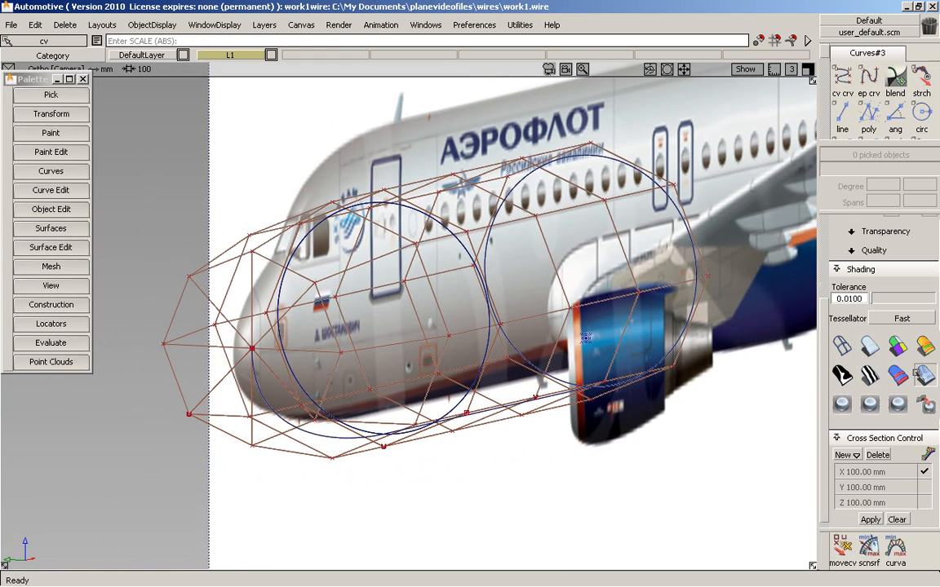
right_click_drag(611, 313, 553, 312, "alt+shift")
left_click_drag(553, 312, 381, 303, "alt+shift")
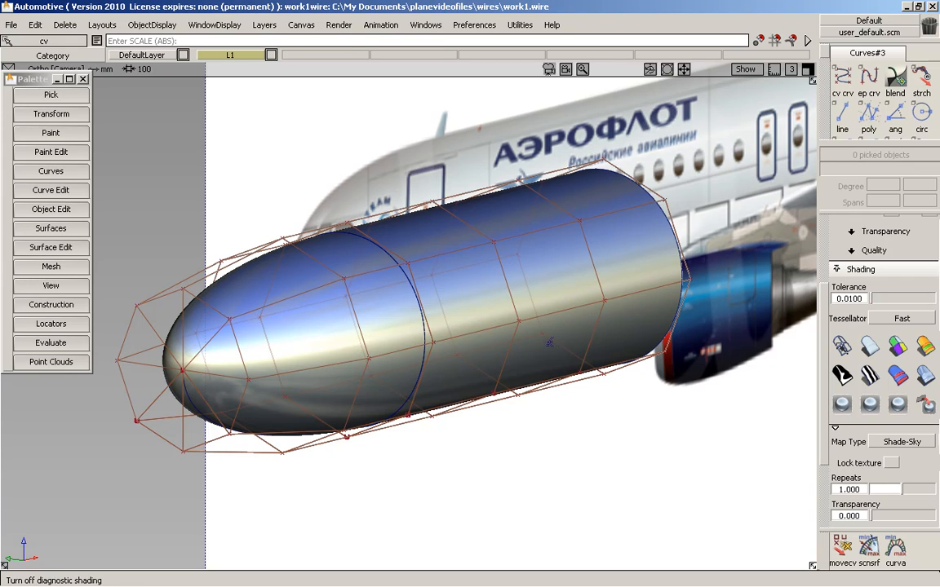
left_click(841, 345)
right_click_drag(462, 297, 421, 298, "alt+shift")
In the left view, move both surfaces along X until the cap's tip meets the airliner's nose in the reference picture
left_click(36, 117)
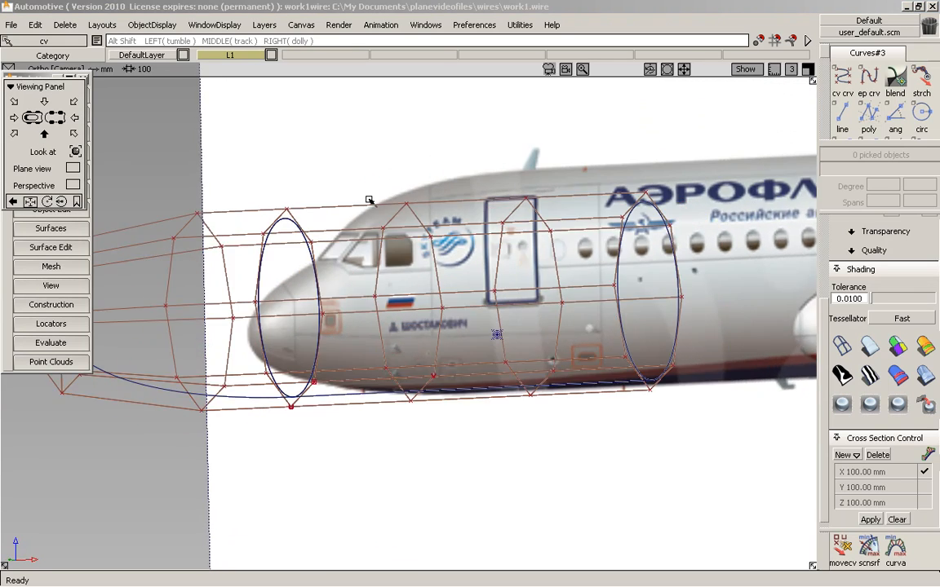
left_click_drag(439, 178, 433, 269, "ctrl+shift")
right_click_drag(432, 172, 432, 208, "ctrl+shift")
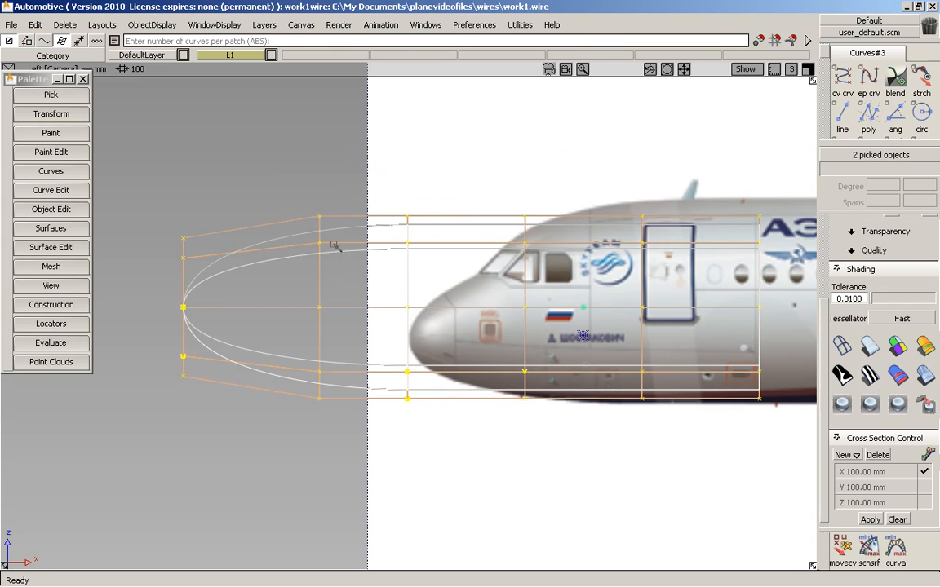
middle_click_drag(424, 214, 614, 191, "ctrl+shift")
right_click_drag(247, 214, 271, 267)
middle_click_drag(249, 237, 71, 260, "alt+shift")
Pick both surfaces and align them vertically with the nose tip in the reference picture
left_click_drag(438, 417, 447, 298, "ctrl+shift")
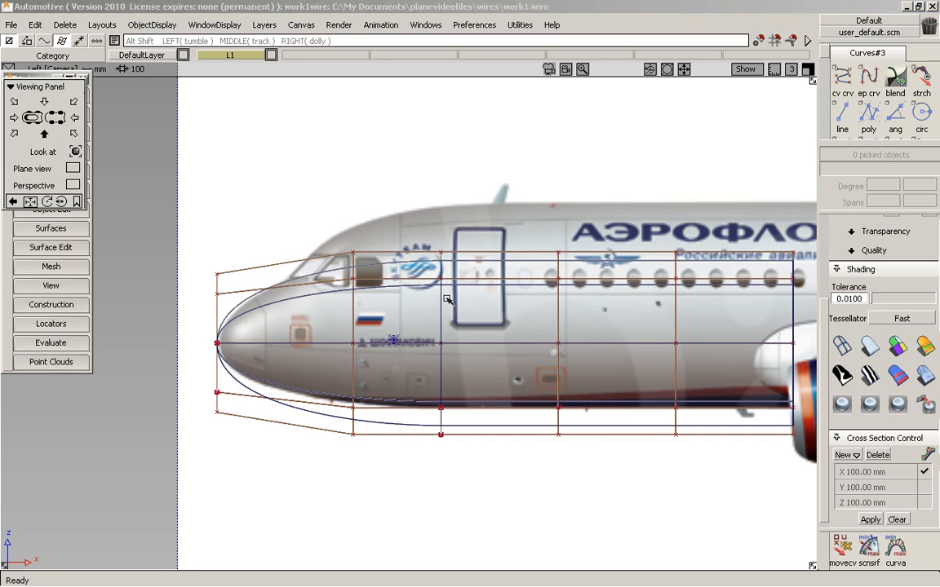
middle_click_drag(447, 297, 407, 299, "alt+shift")
middle_click_drag(241, 343, 274, 289, "alt+shift")
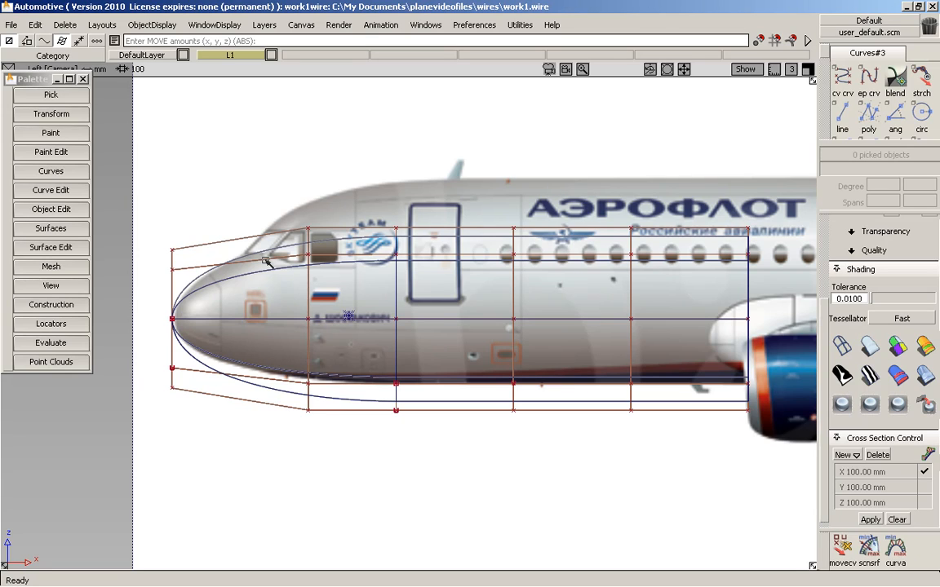
left_click_drag(361, 204, 555, 279, "ctrl+shift")
middle_click_drag(445, 305, 447, 287, "ctrl+shift")
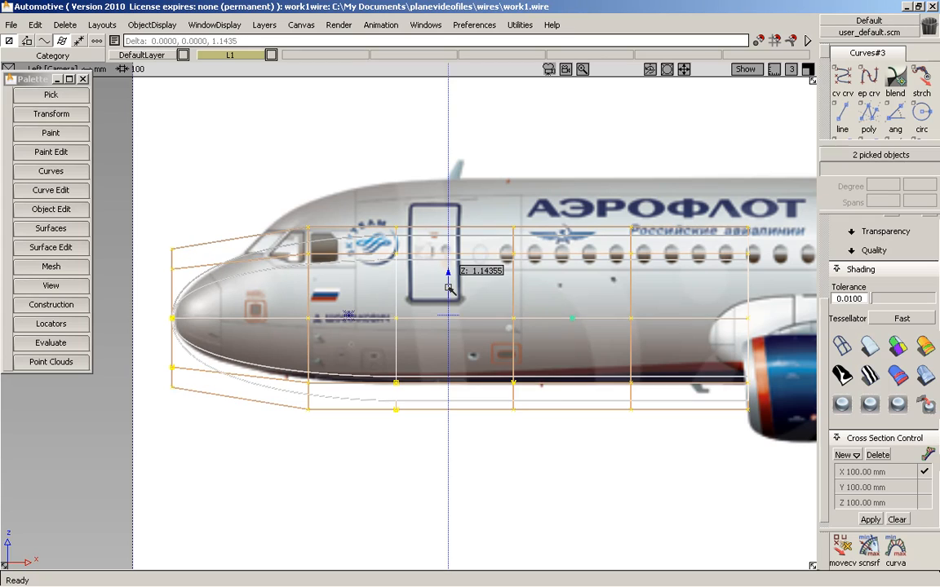
left_click_drag(428, 315, 428, 281, "ctrl+shift")
Pick the bottom CVs of both surfaces and raise them to follow the airliner's belly line
left_click_drag(182, 356, 776, 457, "ctrl+shift")
middle_click_drag(665, 455, 663, 421, "ctrl+shift")
mouse_move(609, 470)
right_mouse_down()
mouse_move(613, 448)
mouse_move(610, 457)
right_mouse_up()
left_click_drag(545, 354, 544, 321, "ctrl+shift")
Pick the top CVs of both surfaces and raise them to match the fuselage roofline in the picture
middle_click_drag(544, 320, 531, 366, "alt+shift")
left_click_drag(276, 260, 303, 263, "ctrl+shift")
left_click_drag(272, 250, 746, 286)
middle_click_drag(560, 404, 558, 364, "ctrl+shift")
right_click_drag(558, 364, 520, 438, "alt+shift")
right_click_drag(505, 484, 506, 401)
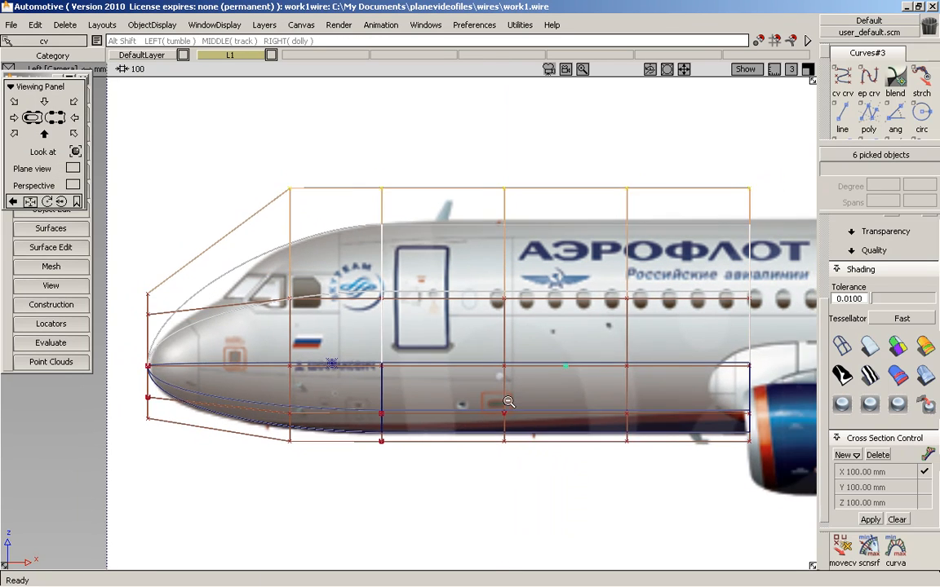
middle_click_drag(506, 401, 519, 411, "alt+shift")
Pick the nose cap surface and increase its lengthwise spans to 2
mouse_move(332, 213)
left_mouse_down("ctrl+shift")
mouse_move(300, 257)
mouse_move(287, 256)
left_mouse_up("ctrl+shift")
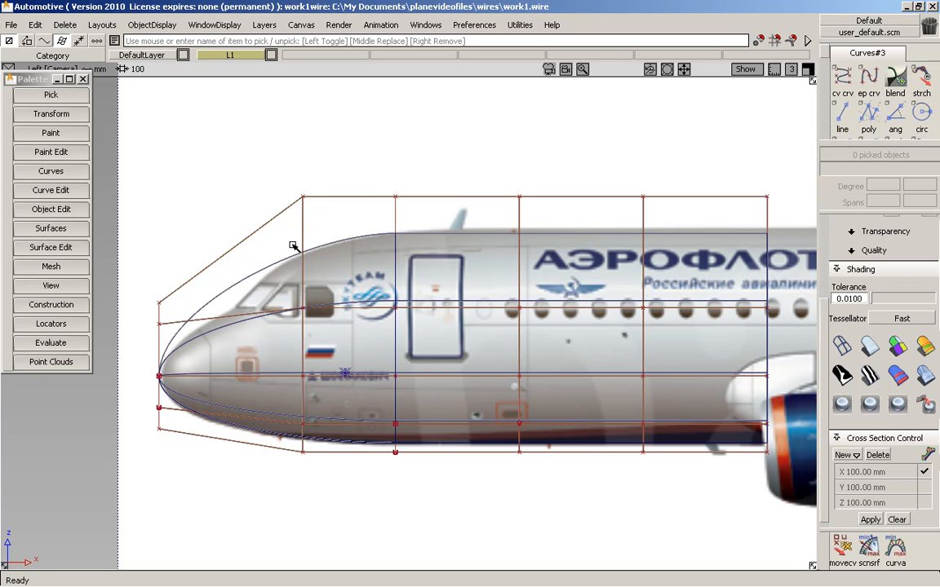
left_click(292, 244)
left_click_drag(889, 201, 778, 218)
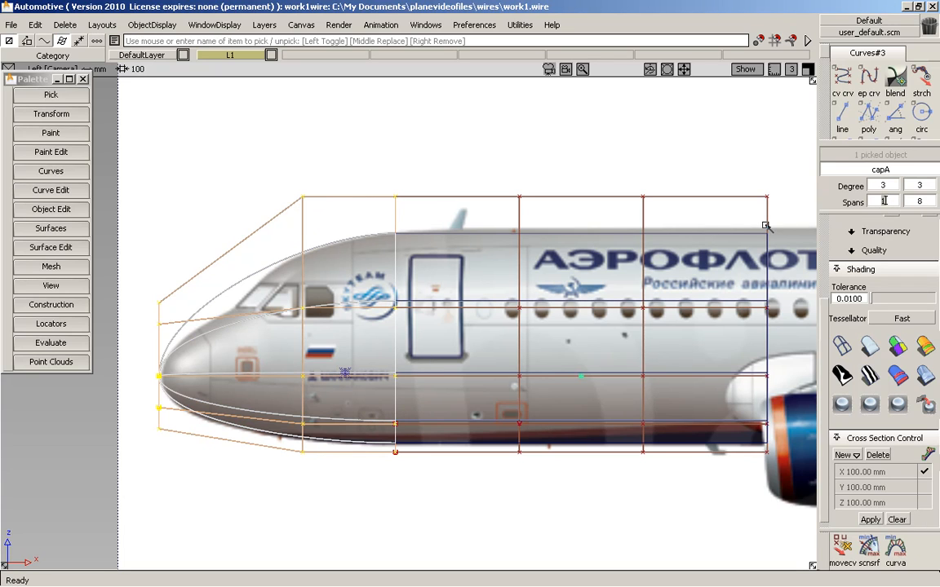
type("2")
key("Return")
left_click(679, 525)
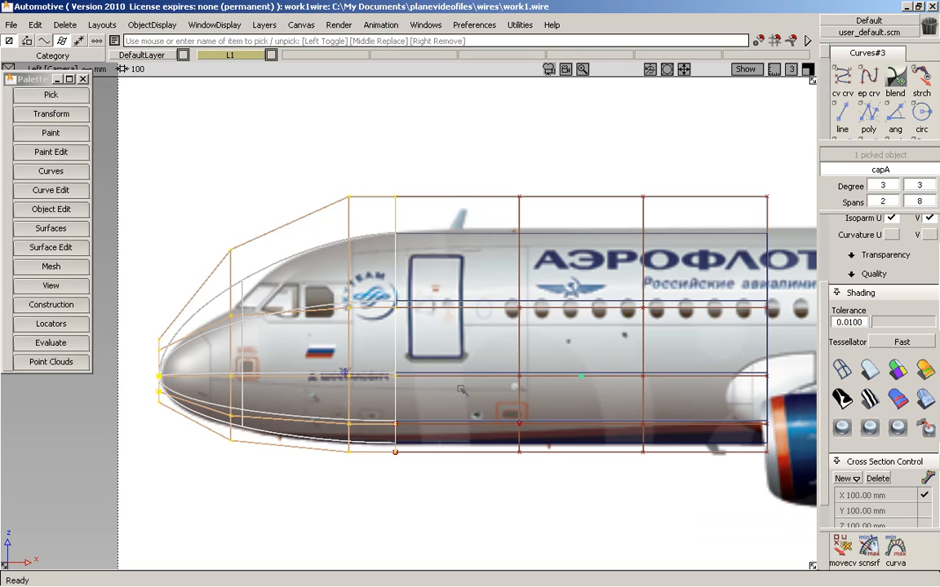
Move the nose cap's upper CVs to fit its profile to the nose and windshield in the reference picture
left_click(436, 264)
right_click_drag(437, 265, 388, 243, "alt+shift")
middle_click_drag(388, 242, 404, 267, "alt+shift")
middle_click_drag(303, 305, 326, 298, "alt+shift")
right_click_drag(249, 279, 237, 279, "alt+shift")
left_click_drag(238, 279, 274, 298, "ctrl+shift")
middle_click_drag(277, 294, 276, 198, "ctrl+shift")
right_click_drag(272, 171, 272, 235)
left_click_drag(283, 258, 283, 111, "ctrl+shift")
left_click_drag(306, 182, 403, 235, "ctrl+shift")
middle_click_drag(403, 235, 347, 169, "ctrl+shift")
left_click_drag(347, 273, 360, 152, "ctrl+shift")
right_click_drag(469, 190, 485, 183, "alt+shift")
Pick the cap and the cylinder body and hide everything else, including the reference picture
left_click_drag(485, 183, 354, 262, "ctrl+shift")
left_click_drag(353, 232, 692, 445)
key("alt+h")
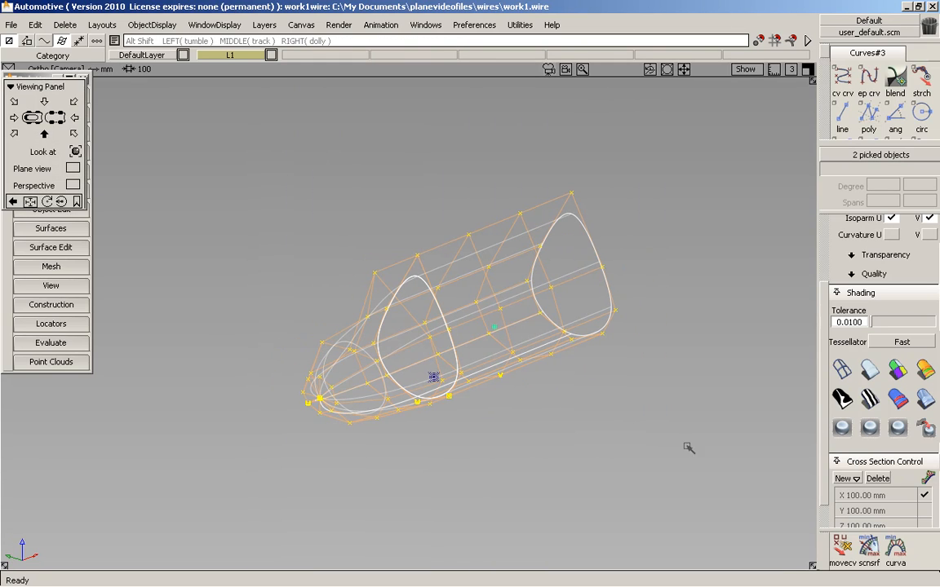
Turn off the Cv/Hull display and the U and V isoparms for both surfaces
left_click(822, 227)
left_click(892, 260)
left_click(891, 309)
left_click(928, 310)
Apply diagnostic shading with horizontal zebra stripes and inspect the surface flow between the nose and the body
right_click_drag(522, 334, 600, 326, "alt+shift")
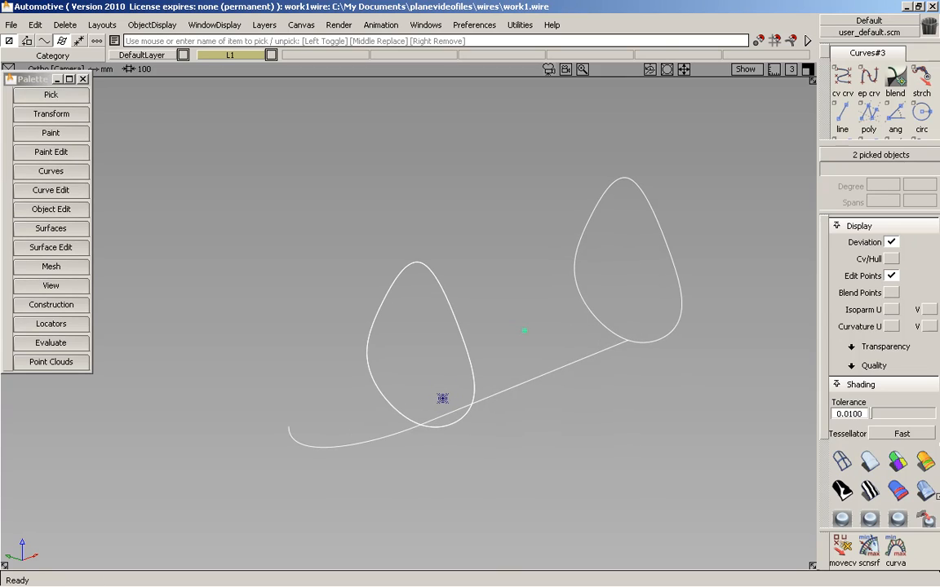
left_click(922, 491)
left_click_drag(555, 392, 442, 315, "alt+shift")
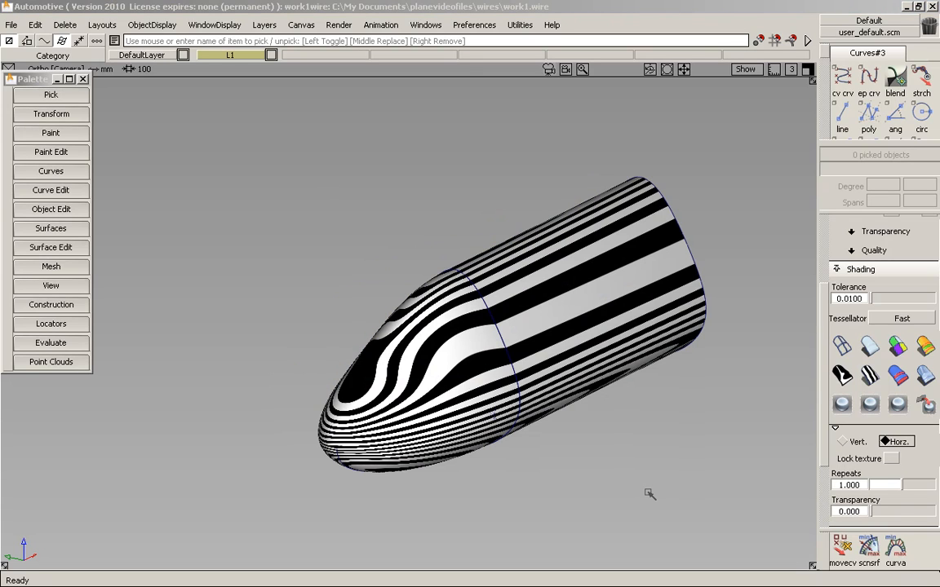
left_click_drag(649, 493, 456, 310, "alt+shift")
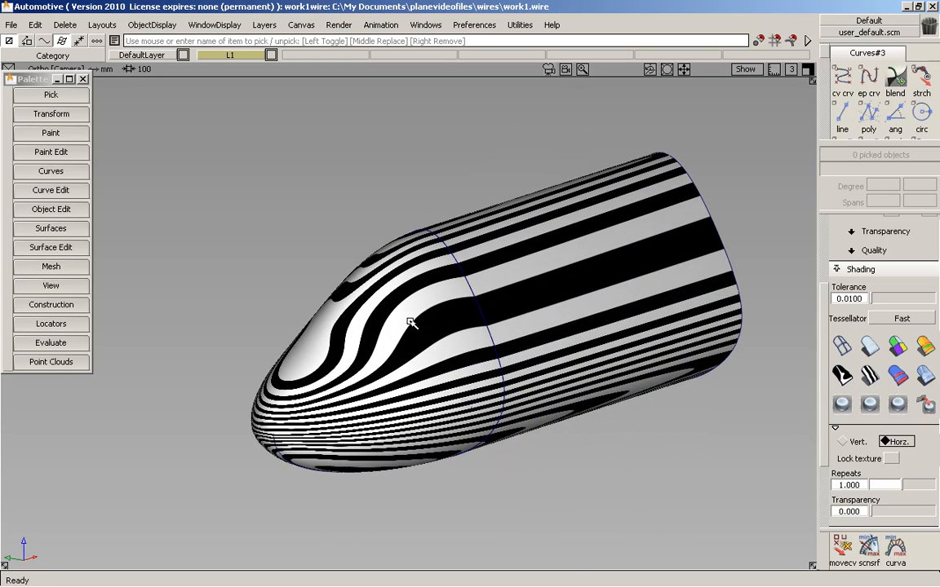
Compare the zebra stripes with the surfaces' control hulls by briefly showing the Cv/Hull display on both surfaces
left_click(442, 281)
left_click(829, 232)
left_click(823, 235)
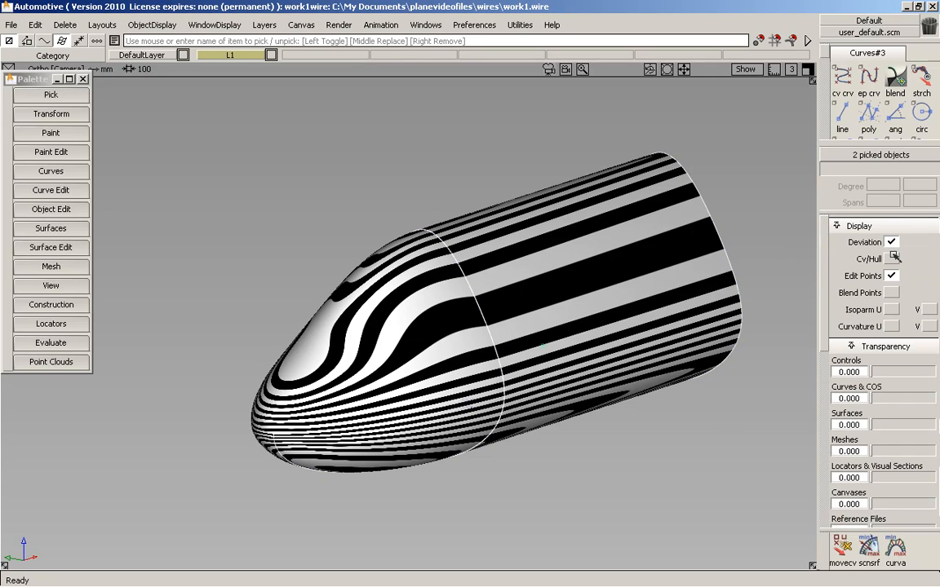
left_click(893, 258)
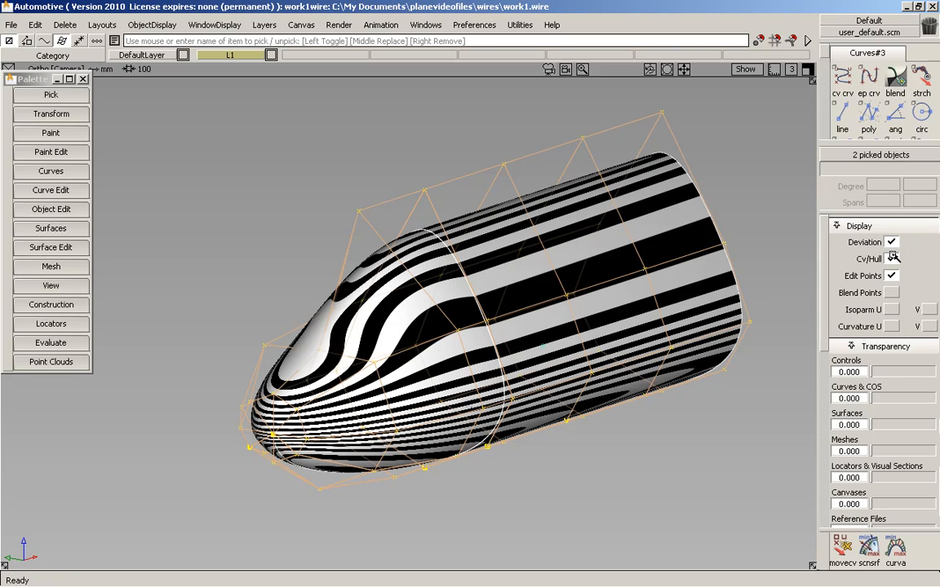
left_click(892, 258)
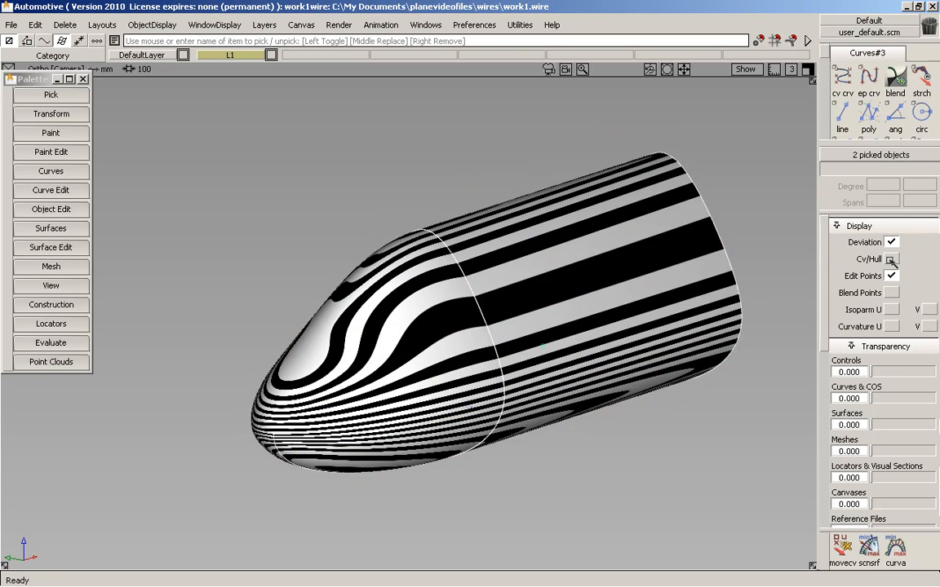
left_click(892, 276)
Isolate the nose cap capA by hiding the cylinder body
left_click(496, 343)
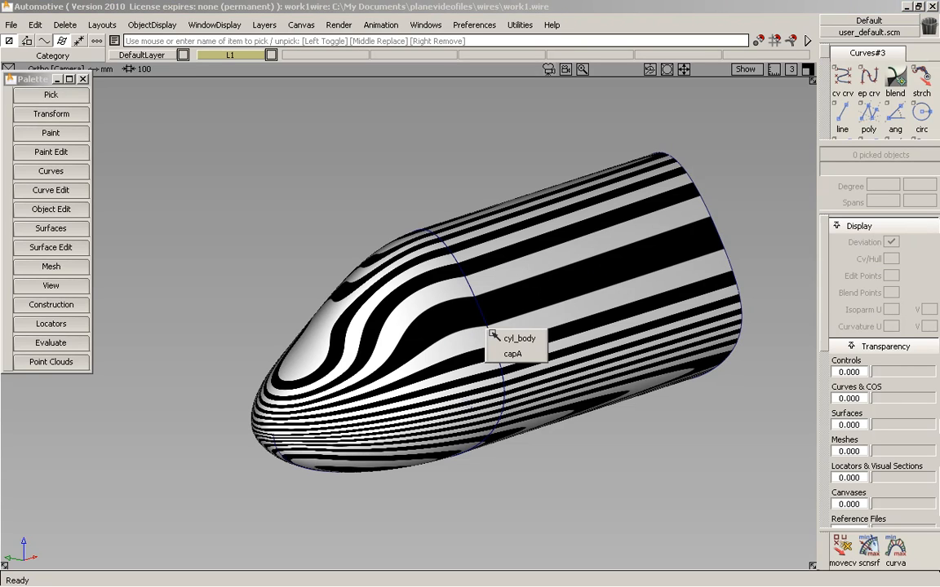
left_click(498, 351)
key("alt+h")
left_click_drag(279, 273, 320, 253, "alt+shift")
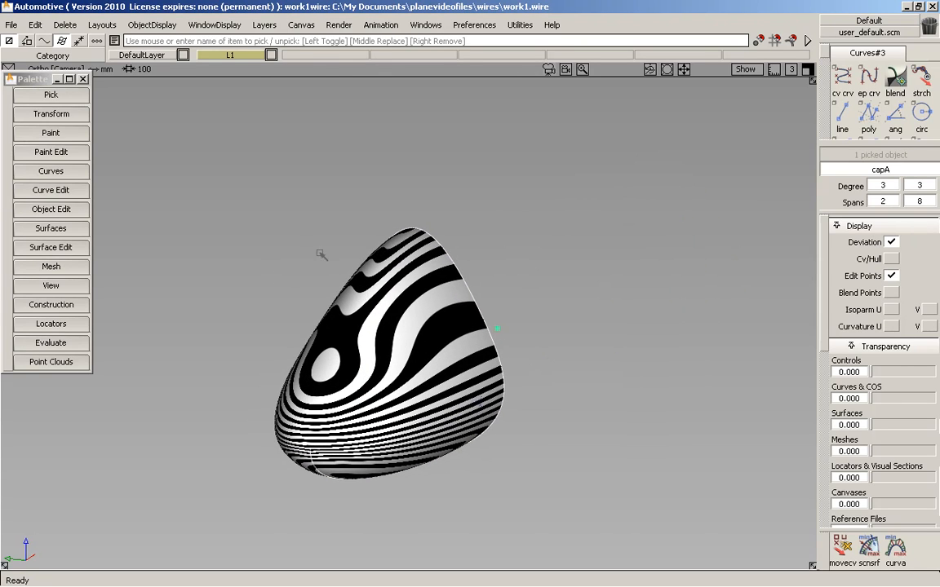
Add a curvature comb to the nose cap's open edge, adjust its length and density, and examine it from several angles
middle_click(440, 216, "ctrl+shift")
right_click(441, 216, "ctrl+shift")
left_click_drag(442, 216, 469, 305, "ctrl+shift")
left_click(477, 307)
middle_click_drag(331, 228, 872, 215)
left_click_drag(345, 225, 514, 220)
left_click_drag(378, 221, 562, 272, "alt+shift")
middle_click_drag(562, 272, 596, 267, "alt+shift")
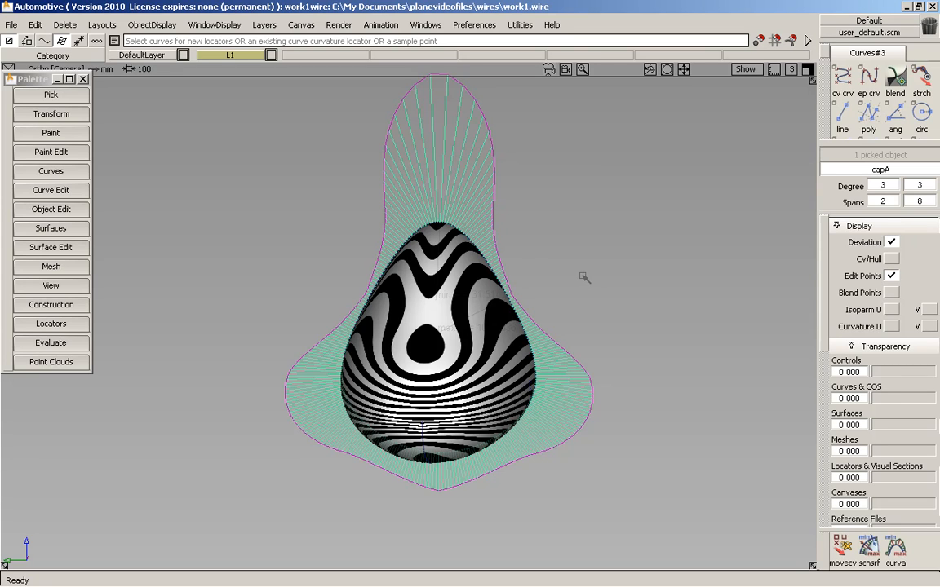
left_click_drag(591, 278, 506, 345, "alt+shift")
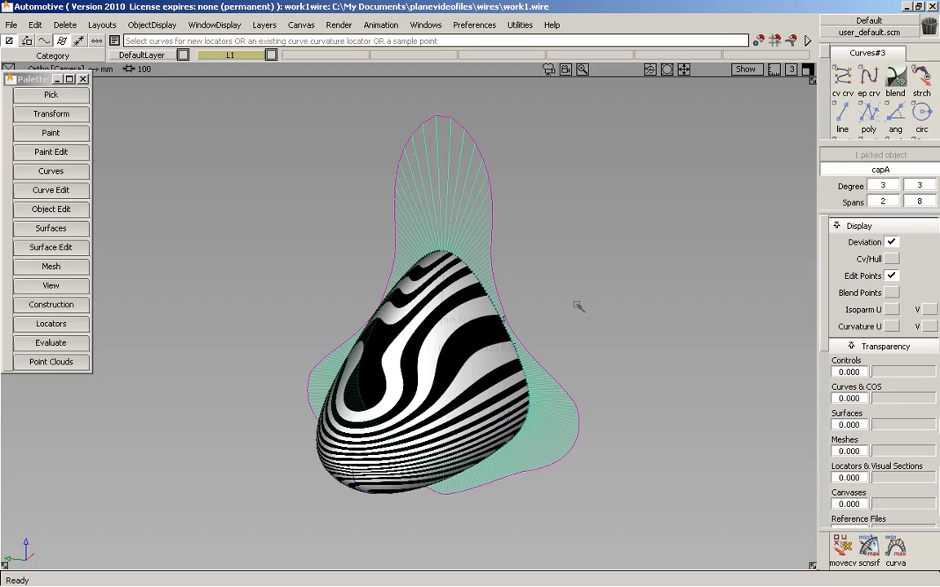
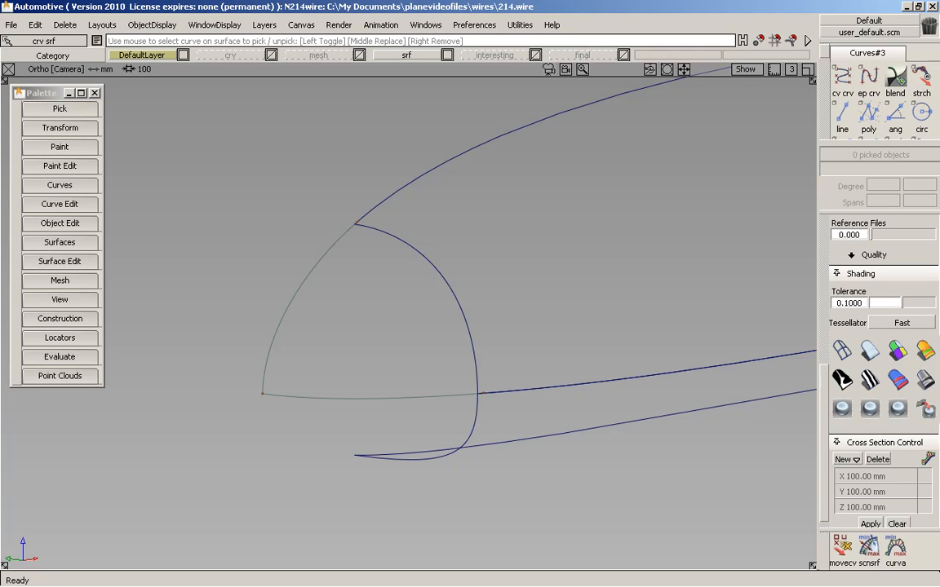
In 214.wire, go to the left view and make the crv layer visible
key("shift+alt")
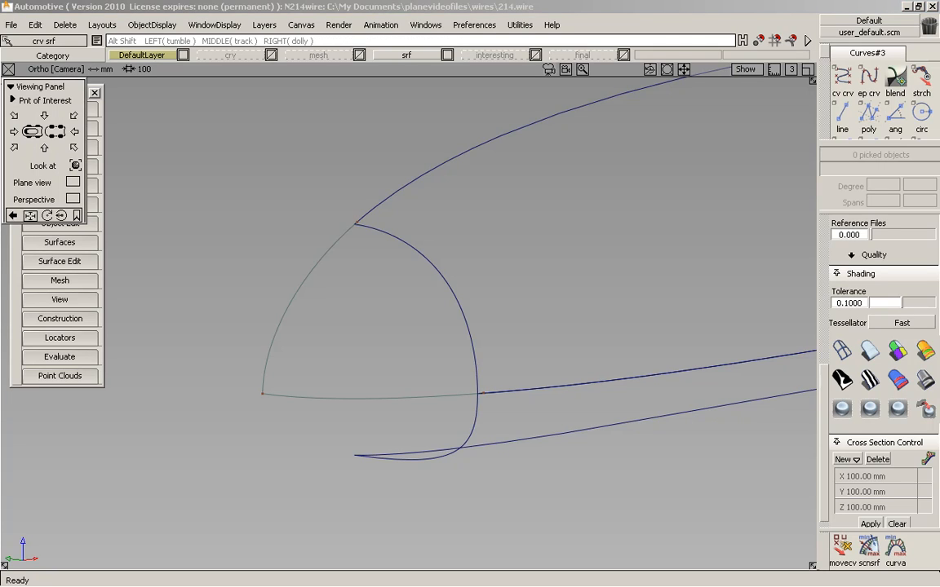
left_click(44, 147)
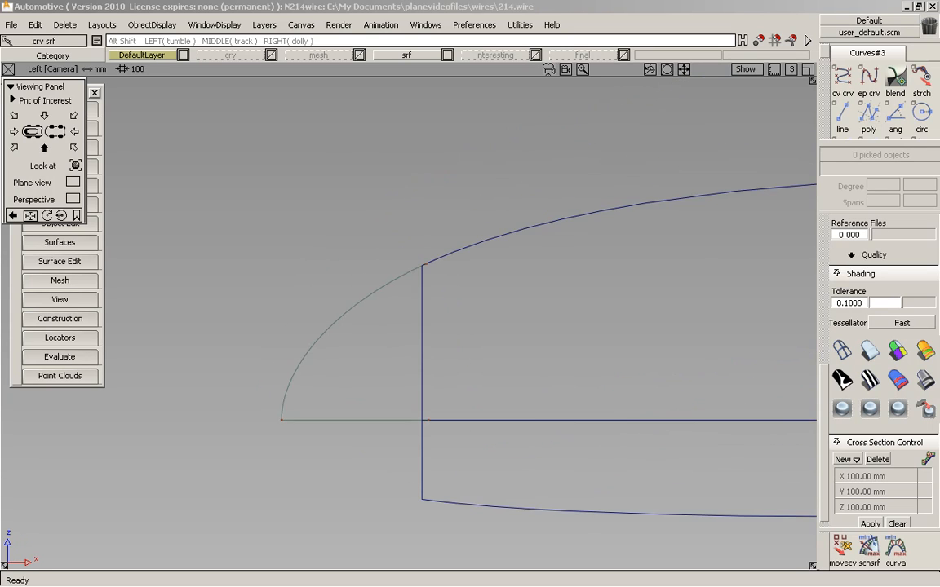
left_click_drag(230, 54, 235, 92)
right_click_drag(422, 261, 392, 261, "alt+shift")
middle_click_drag(423, 261, 384, 210, "alt+shift")
Project the slanted line and the curved line behind the nose onto the shell surface
left_click(385, 301)
right_click_drag(434, 302, 405, 285, "ctrl+shift")
left_click_drag(413, 291, 445, 329)
key("space")
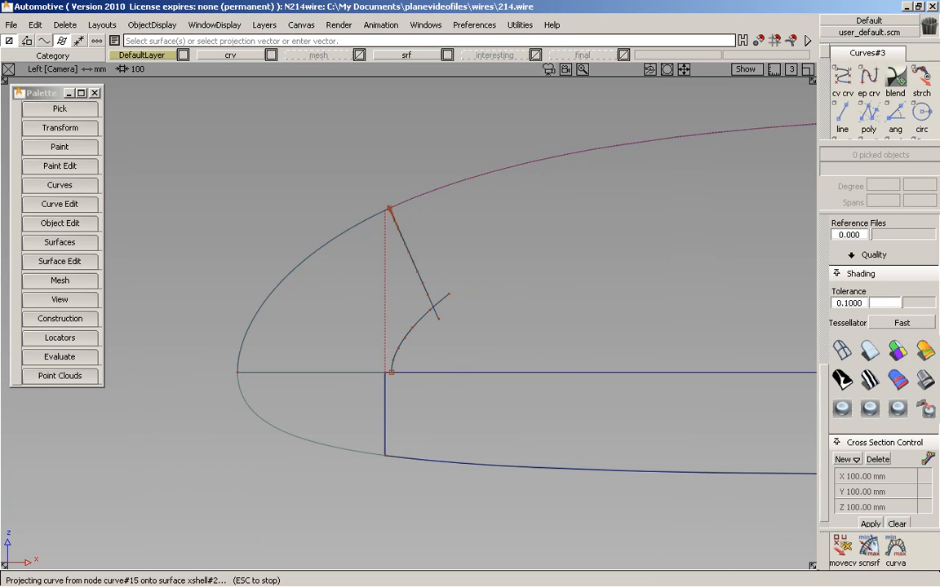
Trim the shell surface along the projected curves to cut out its front region, and hide the crv layer
middle_click_drag(386, 261, 379, 364, "ctrl+shift")
left_click(506, 169)
left_click(506, 230)
left_click(711, 527)
left_click_drag(456, 327, 522, 342, "alt+shift")
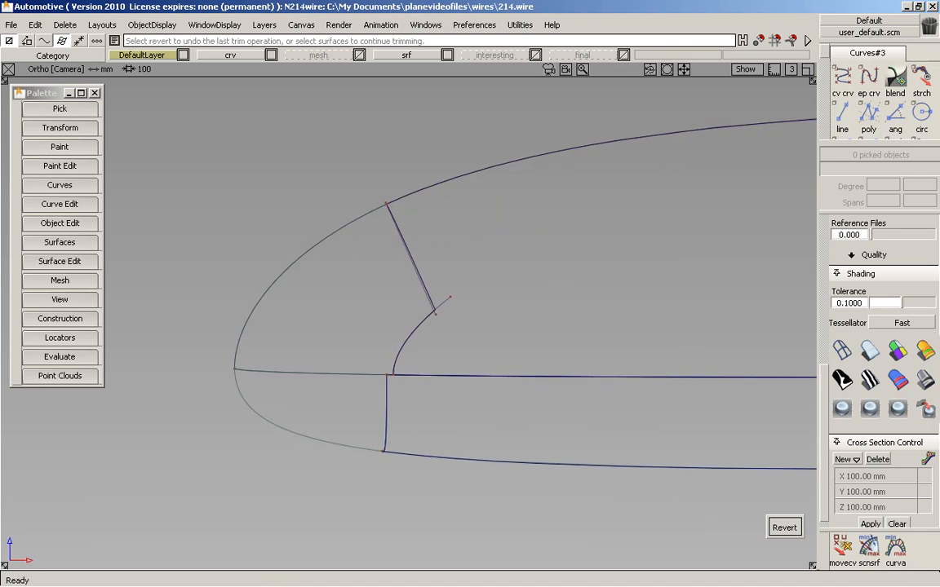
left_click_drag(230, 55, 232, 90)
left_click_drag(457, 326, 518, 371, "alt+shift")
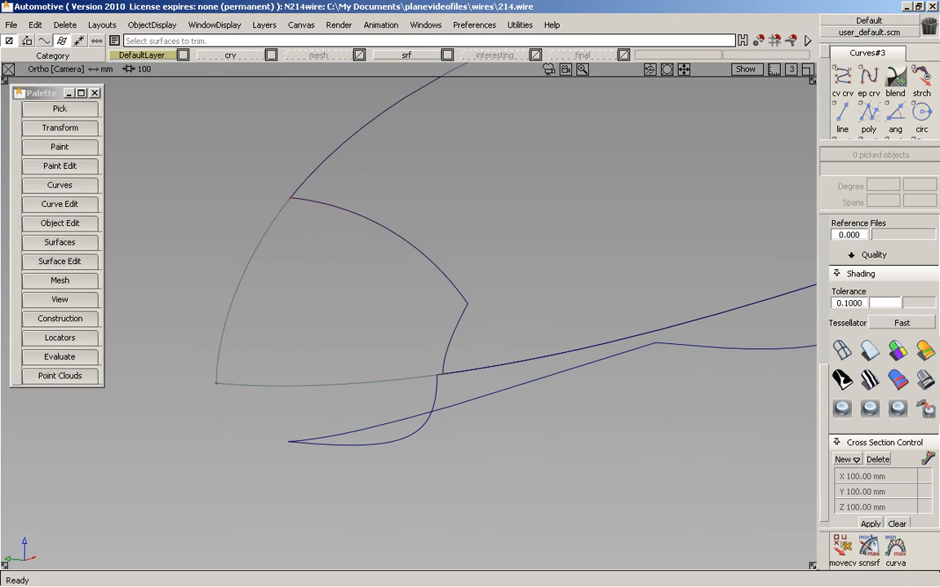
Build a Square surface from the two nose profile curves and the two trimmed shell edges
left_click(72, 242)
mouse_move(119, 341)
left_click(207, 342)
left_click_drag(234, 189, 263, 232)
left_click(326, 381)
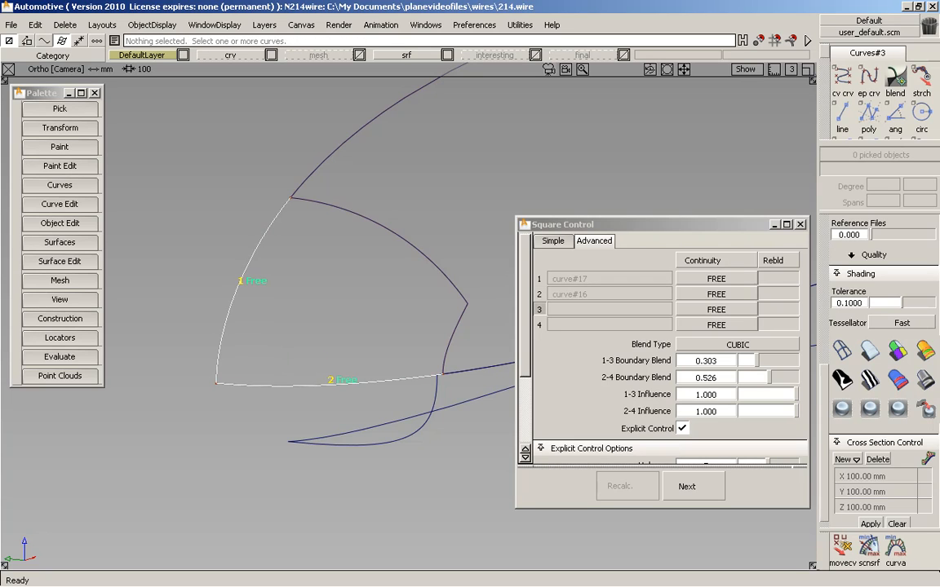
left_click(454, 330)
left_click(449, 274)
Show the Cv/Hull display of the square surface and examine its CV layout from the front
left_click_drag(404, 359, 412, 366, "alt+shift")
right_click_drag(412, 366, 445, 365, "alt+shift")
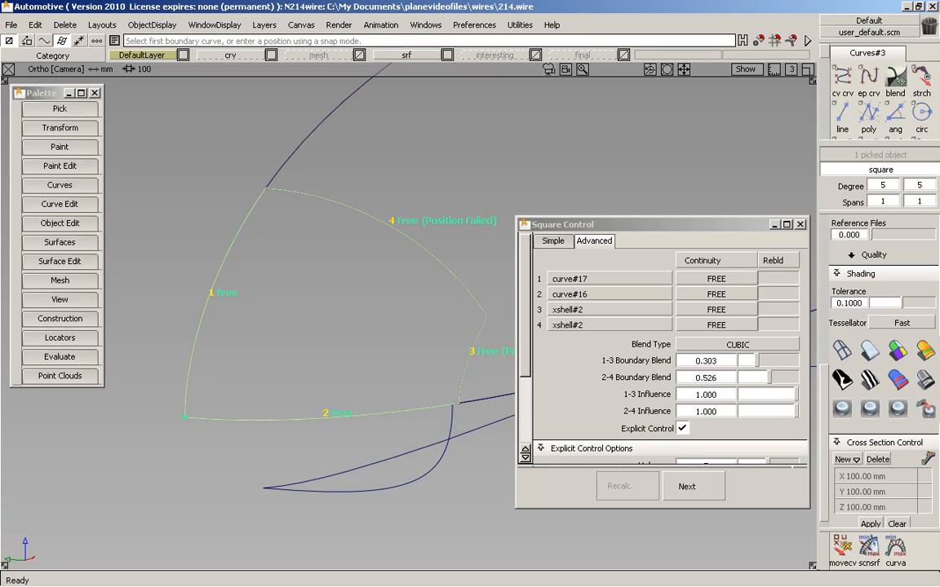
left_click(891, 258)
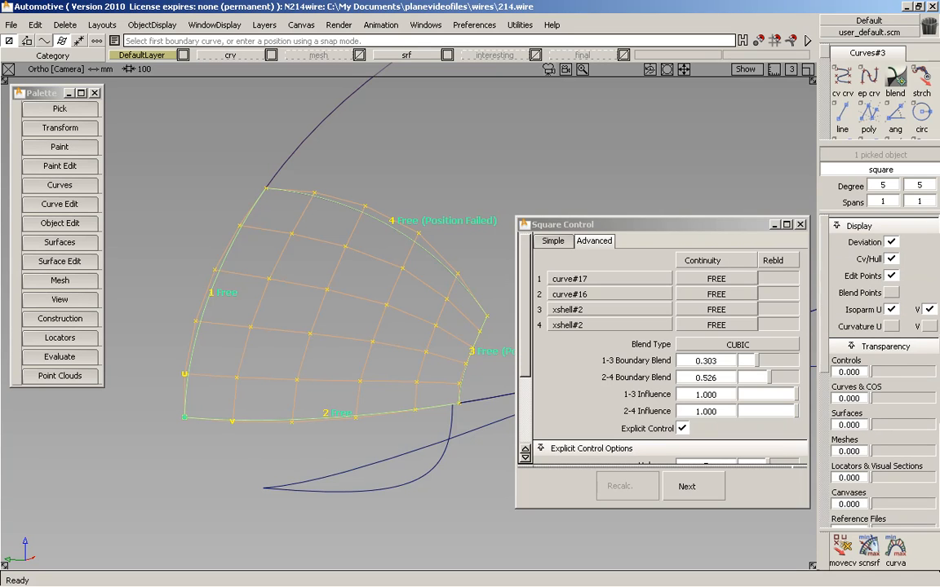
left_click_drag(346, 392, 367, 392, "alt+shift")
left_click(14, 132)
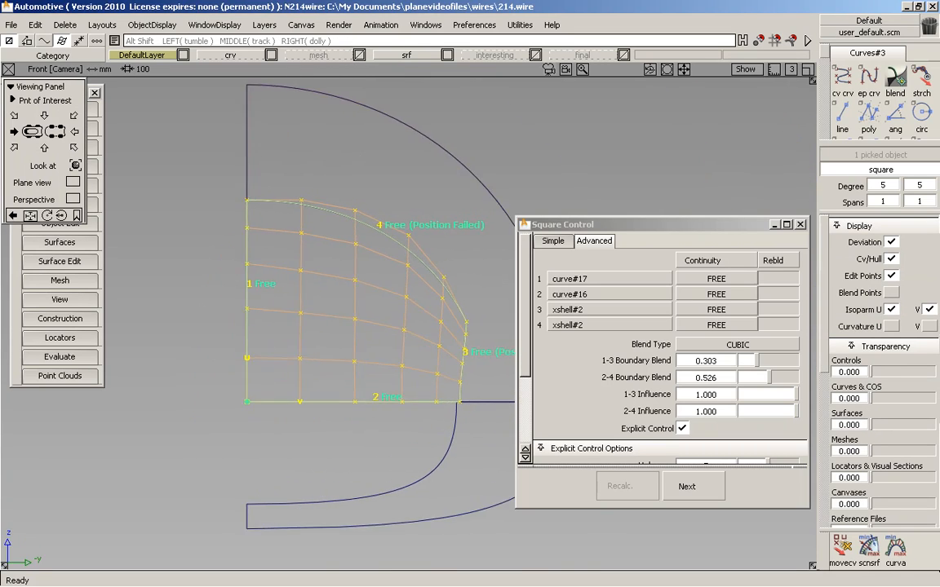
Adjust the square surface's 1-3 Boundary Blend to about 0.684 and shade the surface with horizontal zebra stripes
middle_click_drag(347, 342, 345, 325, "alt+shift")
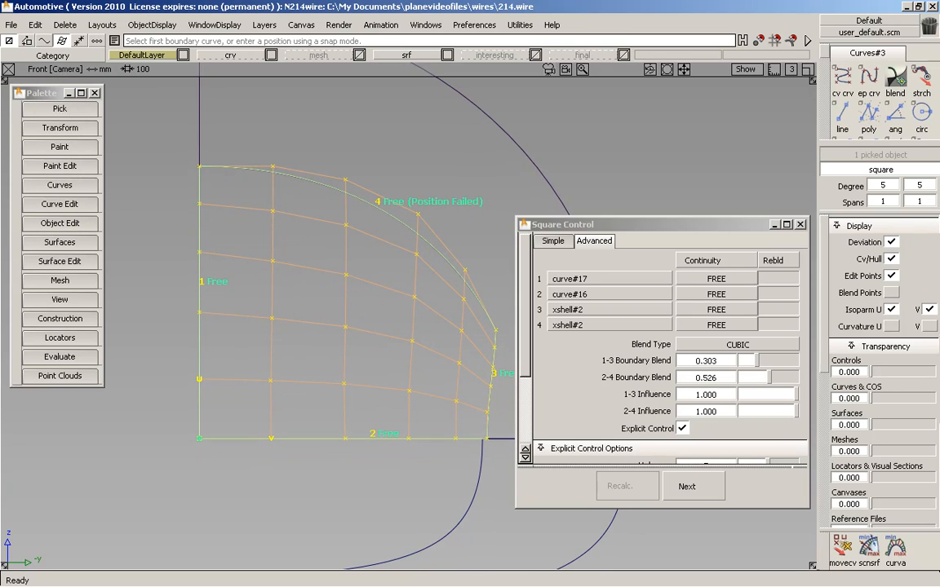
left_click_drag(756, 361, 779, 361)
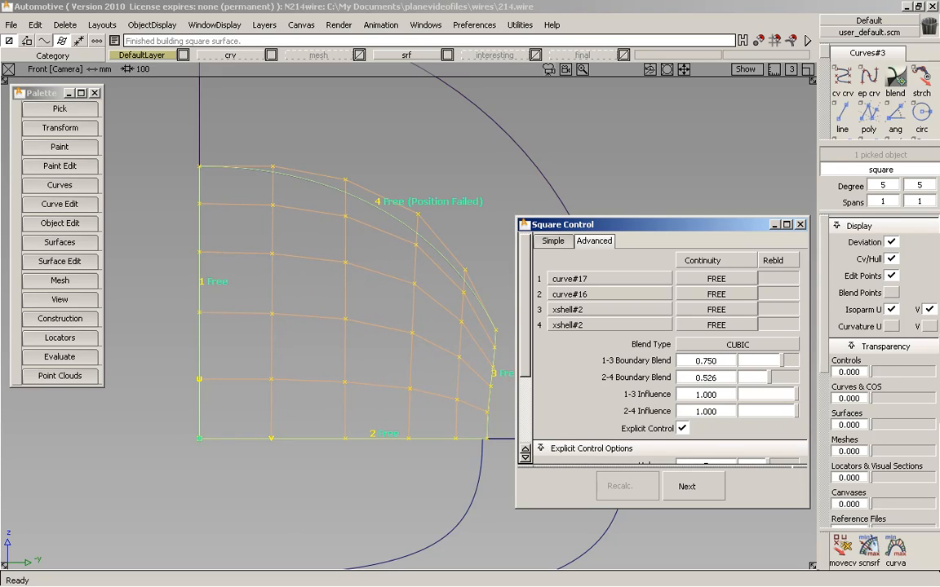
left_click_drag(823, 294, 823, 449)
left_click(869, 368)
left_click_drag(327, 343, 269, 359, "alt+shift")
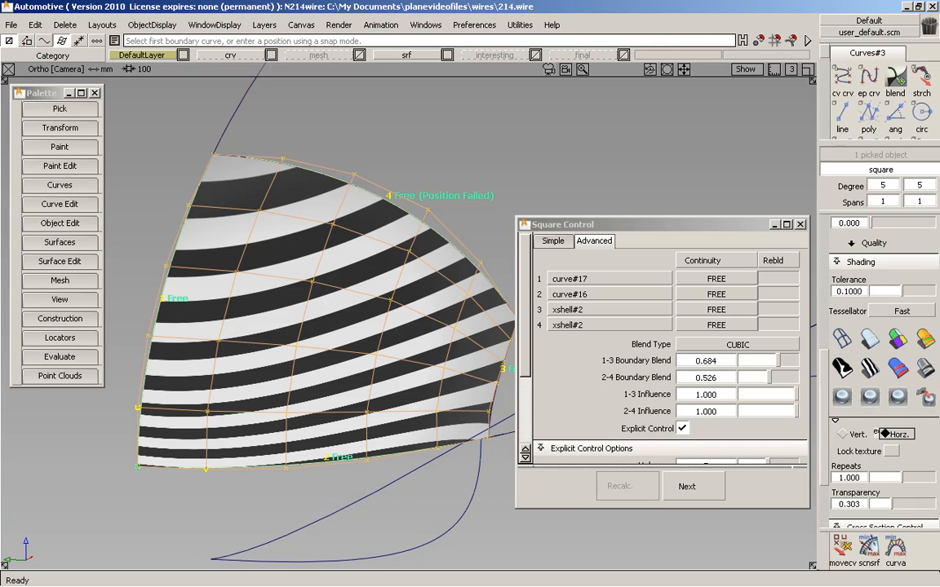
Apply the same horizontal zebra shading to the shell surface adjoining the square surface
mouse_move(482, 290)
left_mouse_down("ctrl+shift")
mouse_move(478, 269)
mouse_move(478, 297)
left_mouse_up("ctrl+shift")
left_click(477, 271)
left_click(869, 368)
mouse_move(408, 326)
left_mouse_down("alt+shift")
mouse_move(375, 343)
mouse_move(388, 351)
left_mouse_up("alt+shift")
Align the square surface's upper curved edge to the trimmed shell edge with Tangent continuity, Edge alignment and explicit control
left_click(72, 223)
mouse_move(140, 303)
left_click(307, 304)
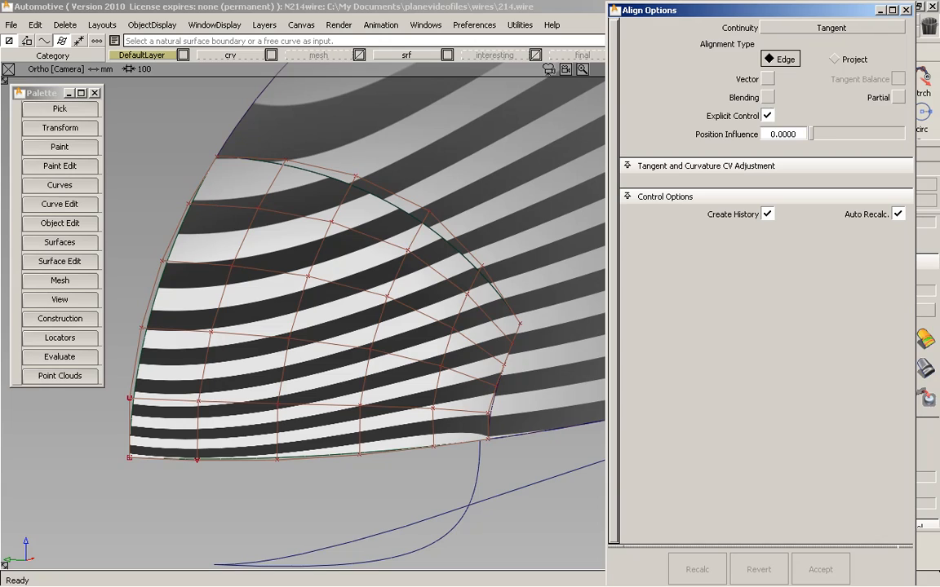
left_click(389, 203)
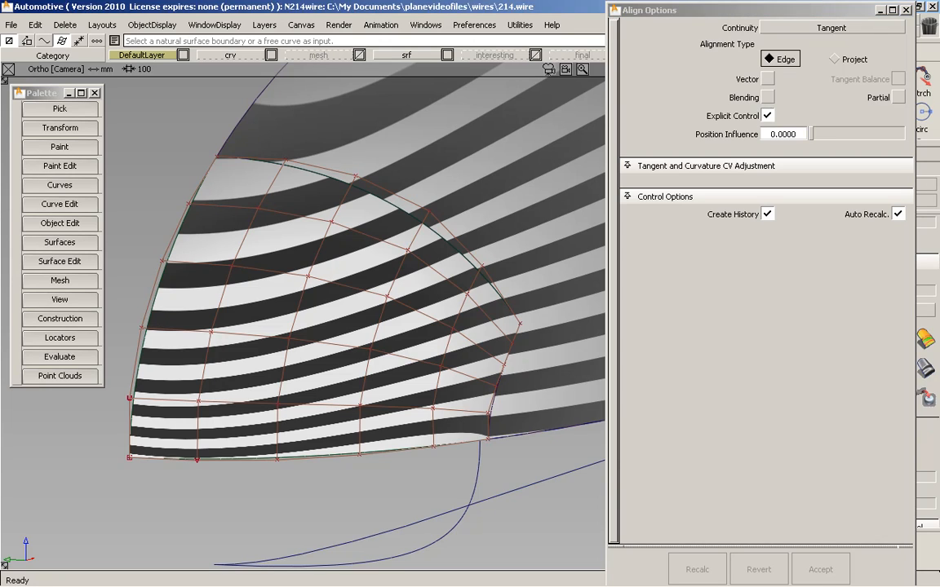
left_click(376, 221)
left_click(389, 204)
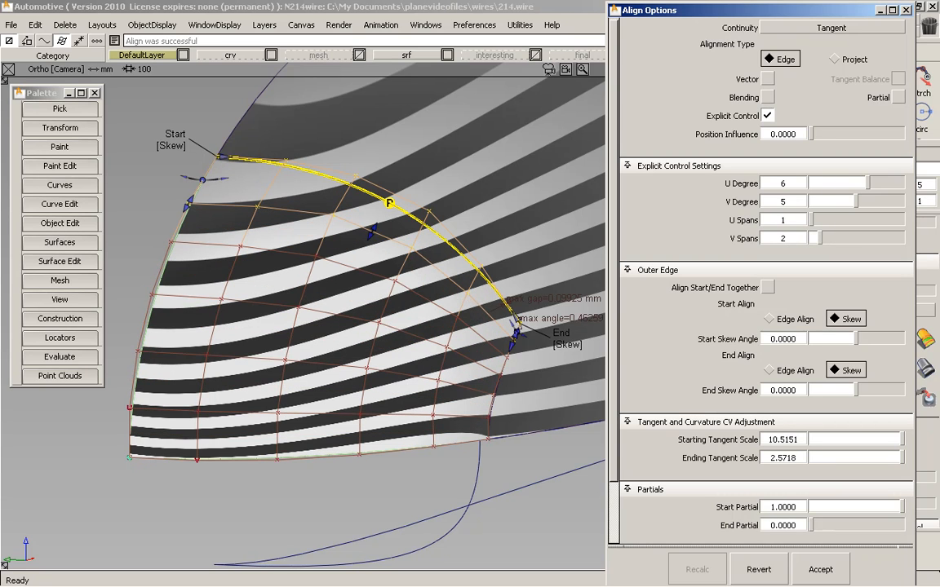
left_click_drag(327, 327, 351, 323, "alt+shift")
left_click(819, 568)
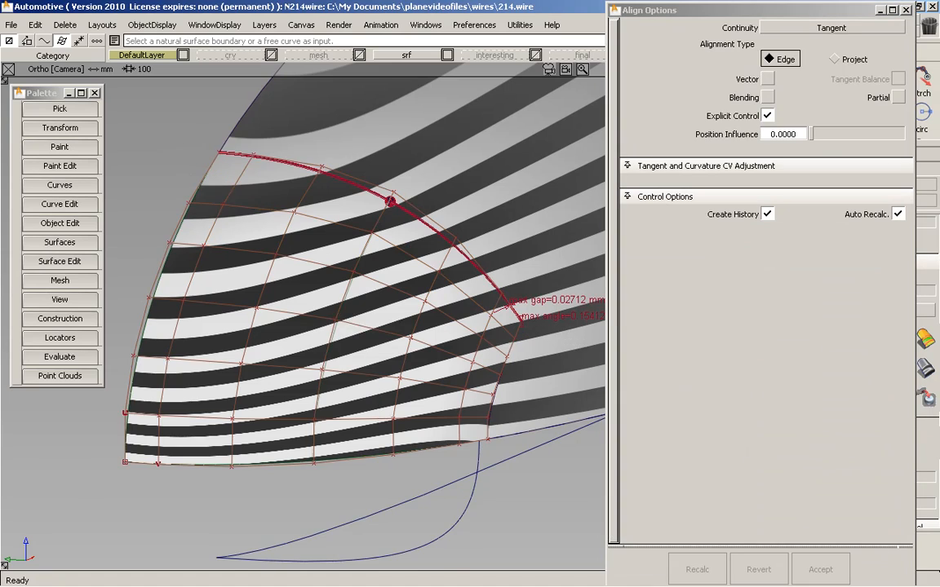
Align the square surface's short side edge to the adjoining shell edge with Tangent continuity
right_click_drag(351, 323, 383, 323, "alt+shift")
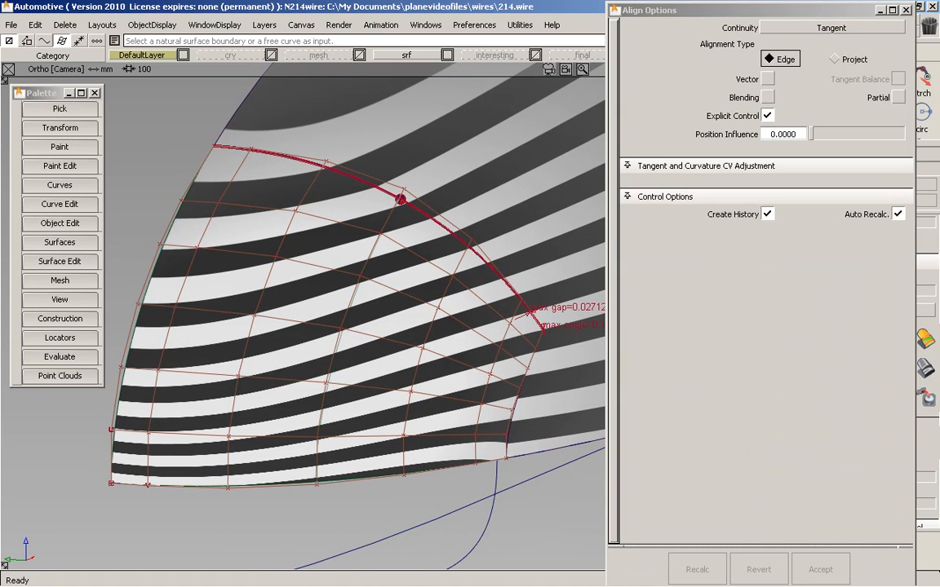
key("Return")
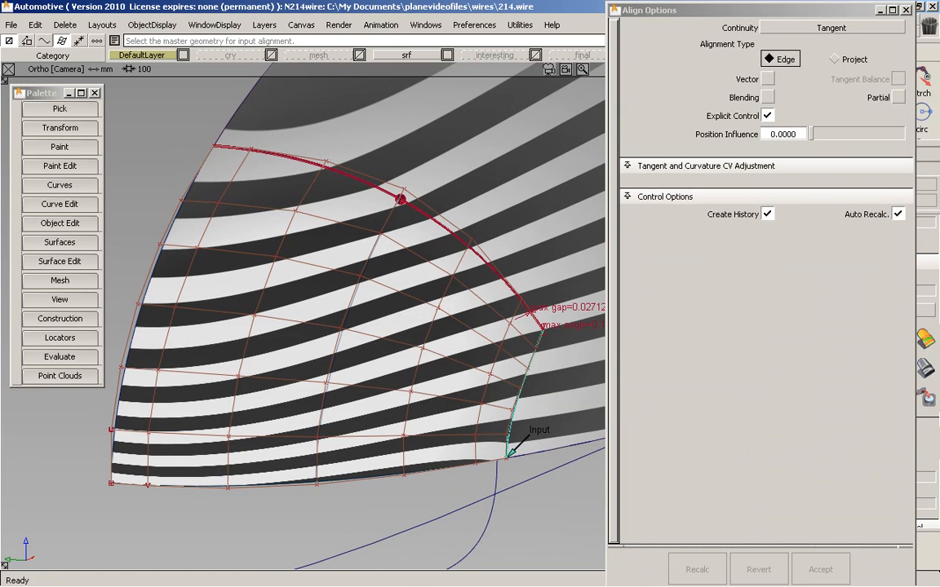
left_click_drag(343, 327, 364, 328, "alt+shift")
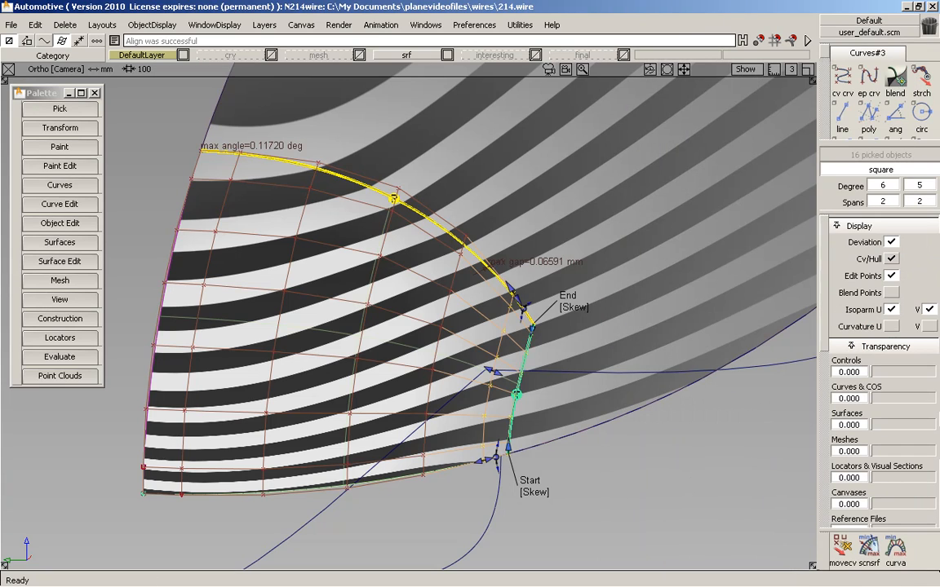
Turn off the Cv/Hull and isoparm display of the picked objects and delete the continuity locators
left_click(892, 259)
left_click(892, 309)
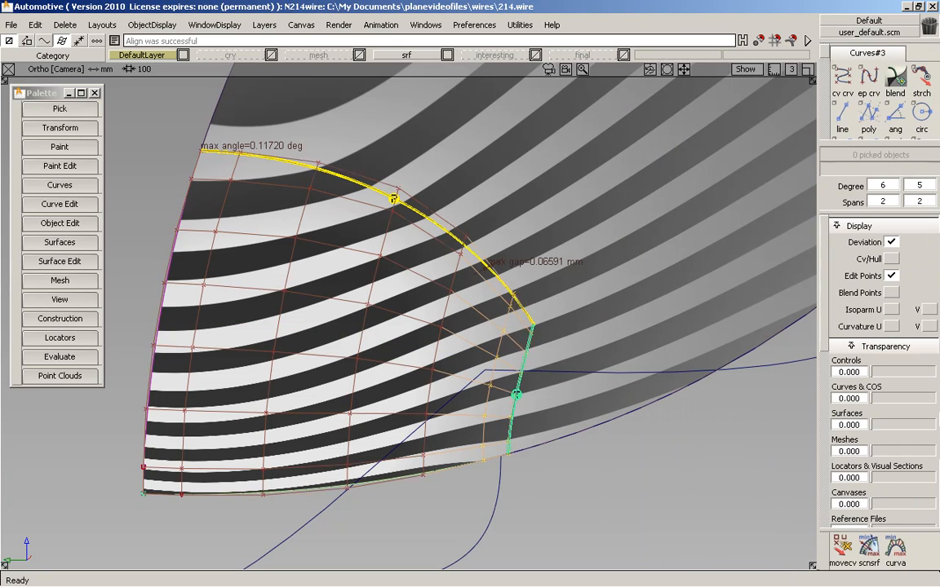
left_click(64, 25)
left_click(81, 80)
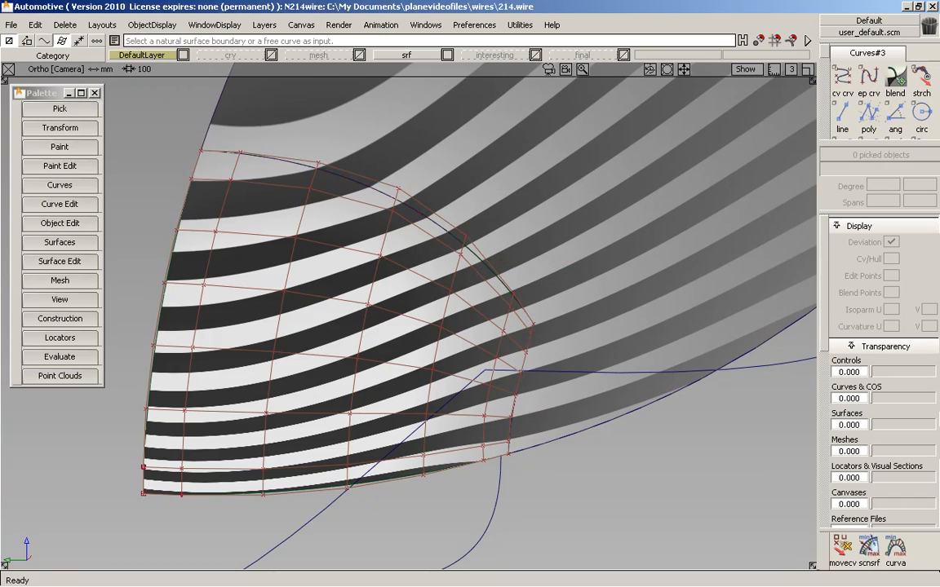
Select the aligned square surface and assign it to the srf layer
right_click_drag(470, 326, 408, 326, "alt+shift")
left_click_drag(408, 326, 596, 322, "alt+shift")
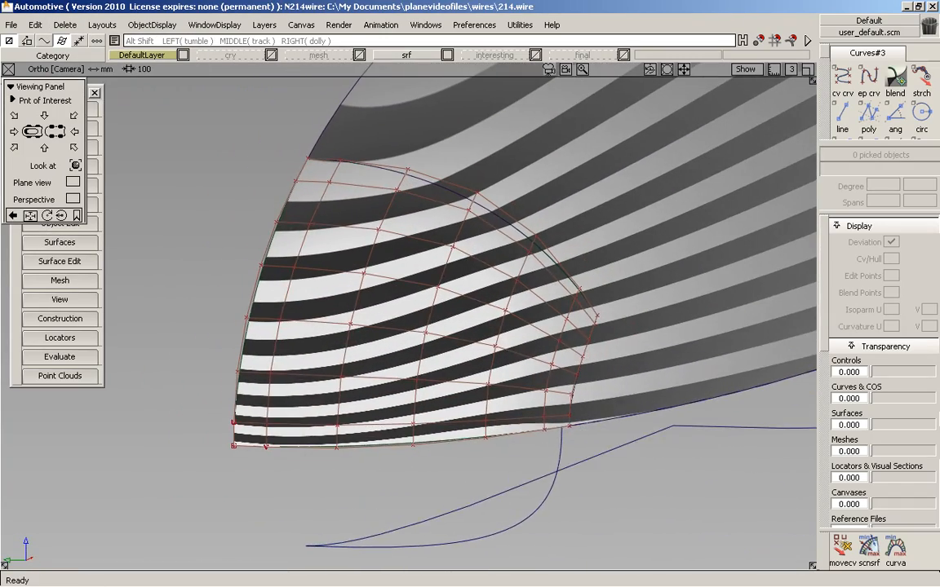
right_click_drag(596, 322, 612, 322, "alt+shift")
right_click_drag(466, 323, 424, 323, "alt+shift")
left_click_drag(411, 157, 272, 279, "ctrl+shift")
left_click(272, 279)
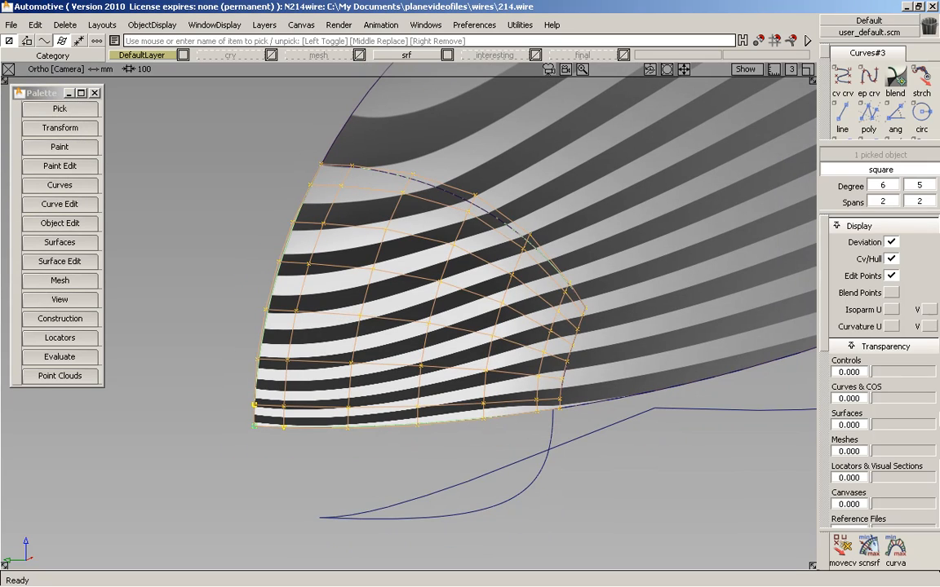
left_click(407, 55)
left_click(391, 123)
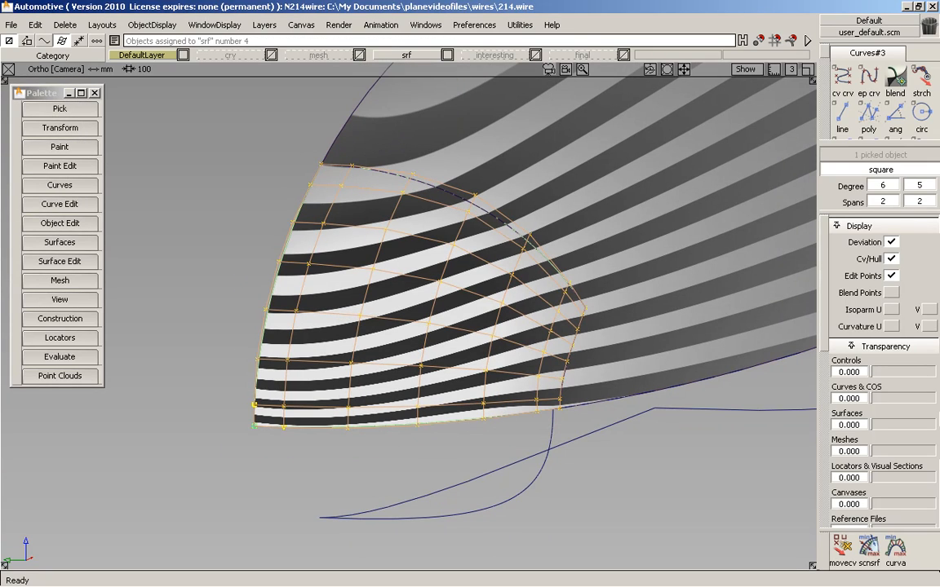
Turn on symmetry for the srf layer and check surface continuity along the square surface's centreline edge
left_click(406, 55)
left_click(398, 108)
left_click_drag(326, 327, 279, 396, "alt+shift")
left_click(283, 310)
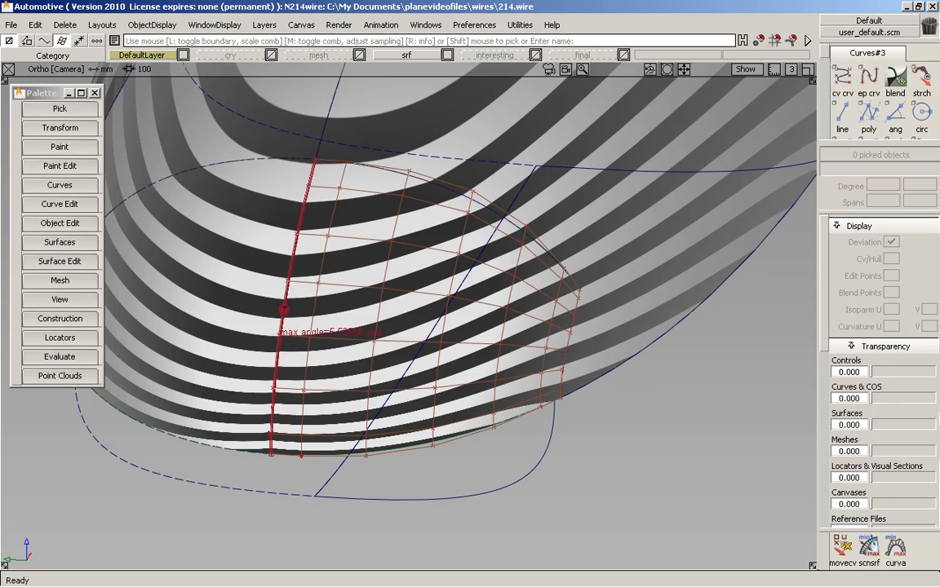
Turn off the zebra shading and the symmetry of the srf layer
left_click_drag(823, 310, 823, 422)
left_click(842, 423)
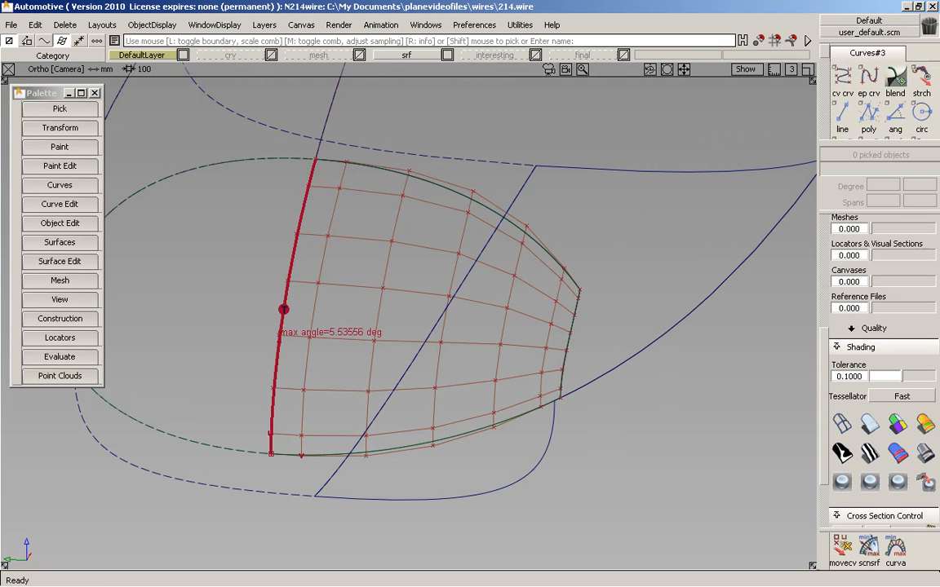
left_click_drag(406, 55, 415, 108)
left_click_drag(367, 318, 260, 266, "alt+shift")
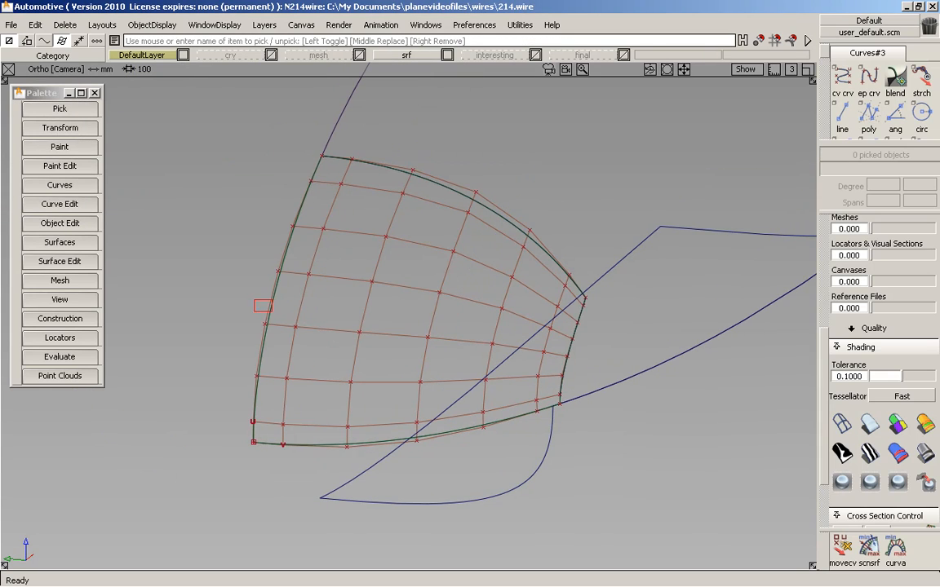
Select the square surface and show the grid in the view
left_click(278, 271)
left_click(215, 24)
mouse_move(204, 173)
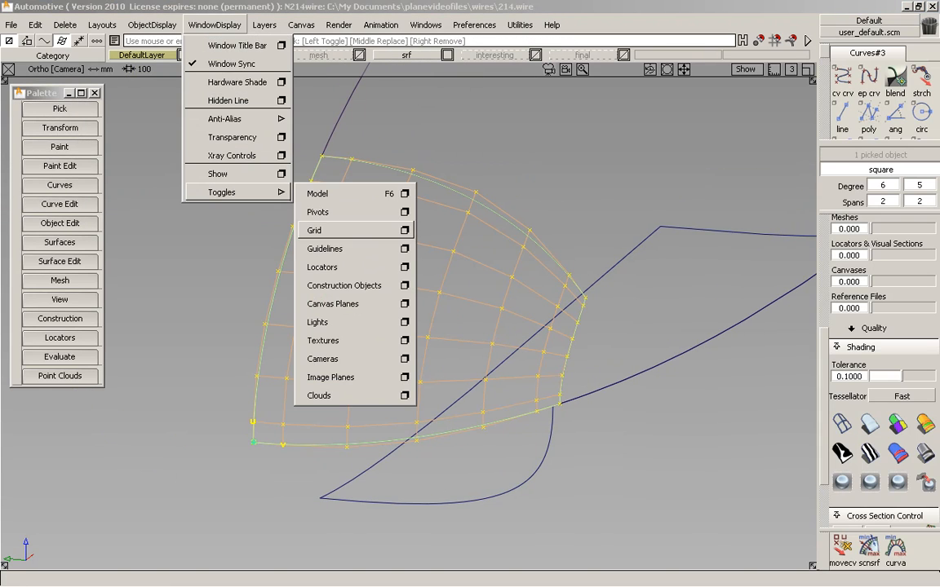
left_click(315, 207)
right_click_drag(408, 318, 359, 299, "alt+shift")
middle_click_drag(359, 299, 371, 299, "alt+shift")
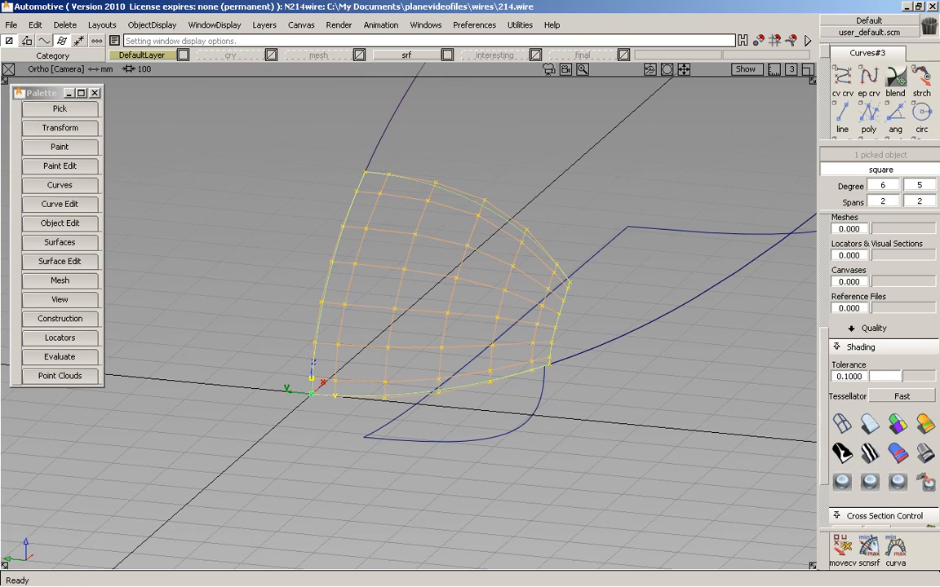
Duplicate the square surface once as a grouped copy with XYZ scaling 1, -1, 1 to mirror it across the centreline
left_click(35, 24)
mouse_move(82, 210)
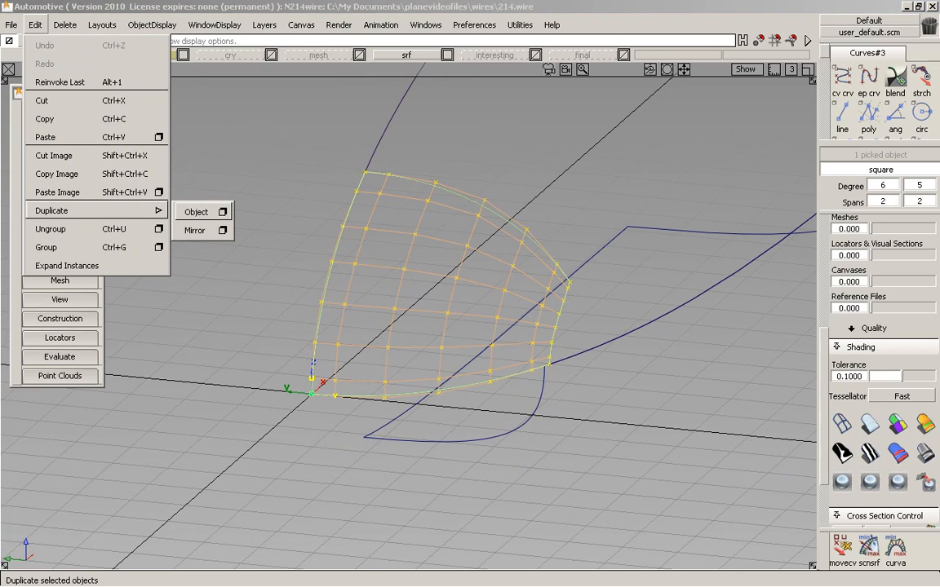
left_click(223, 212)
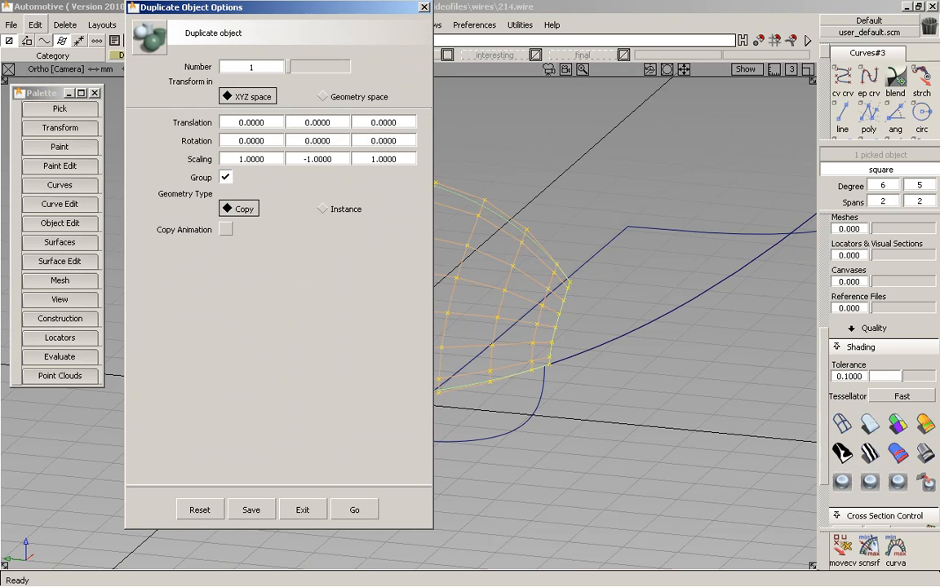
left_click(354, 510)
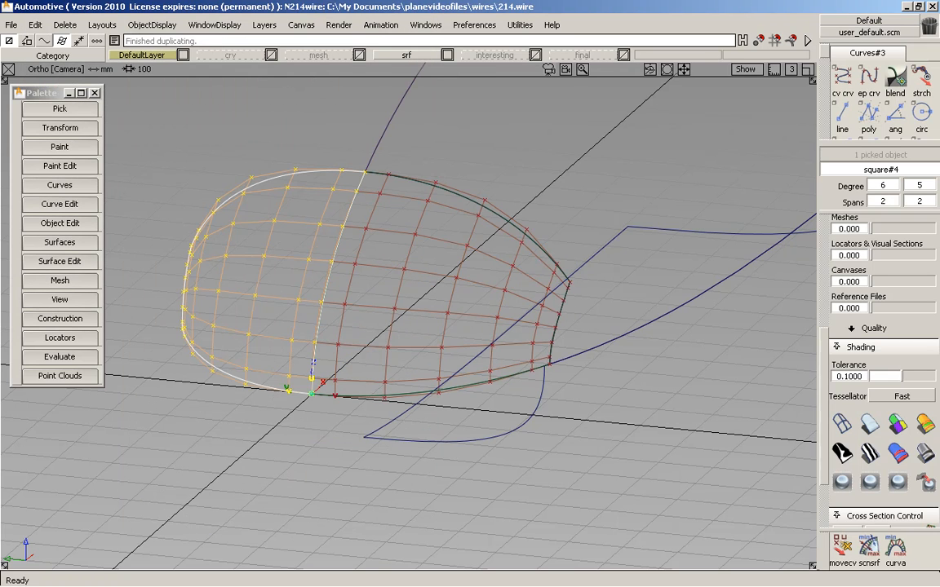
Add a surface continuity check along the centreline edge shared by the square surface and its mirrored copy
right_click_drag(409, 319, 457, 318, "alt+shift")
middle_click_drag(457, 318, 534, 343, "alt+shift")
left_click_drag(422, 407, 422, 280, "ctrl+shift")
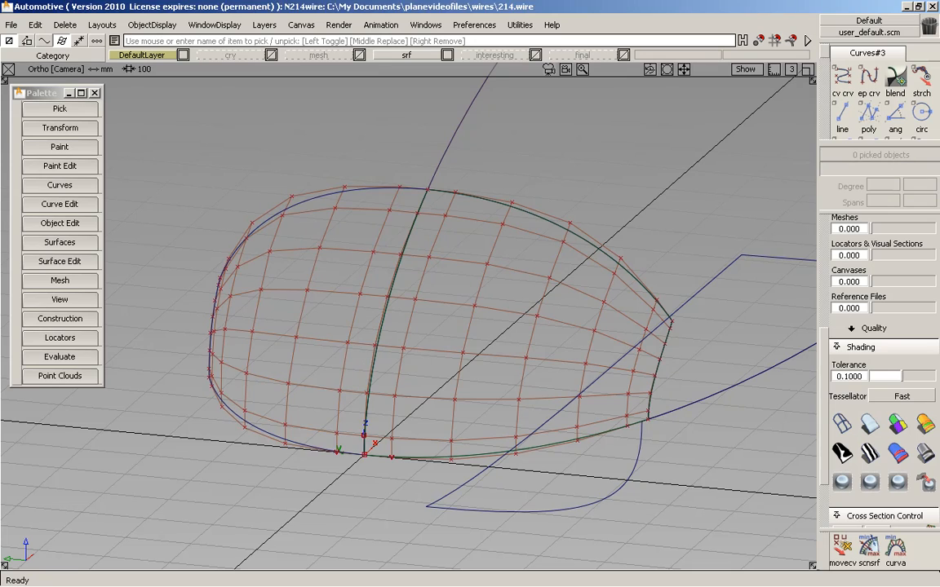
right_click_drag(546, 261, 571, 261, "alt+shift")
left_click_drag(364, 231, 343, 362, "ctrl+shift")
left_click(372, 326)
left_click_drag(410, 468, 410, 338, "ctrl+shift")
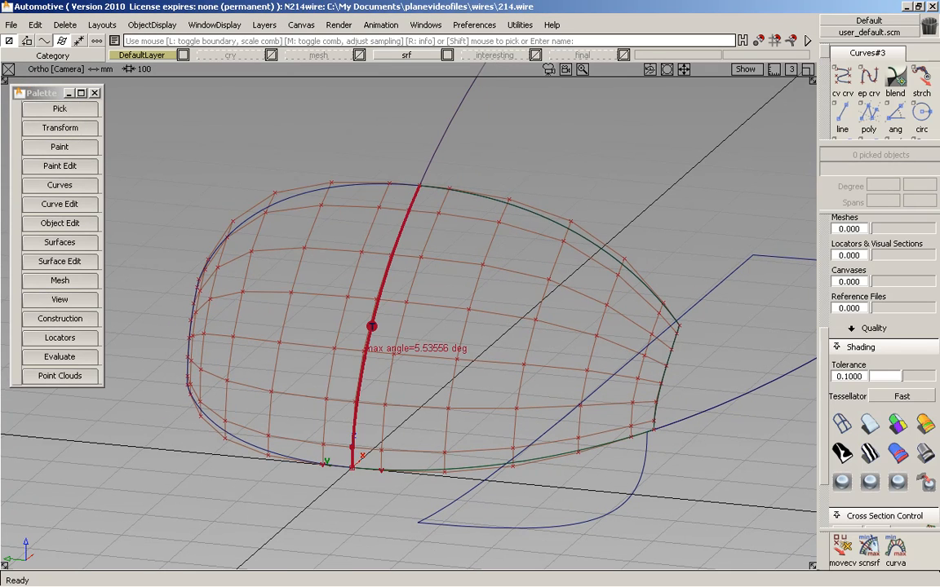
Align the two halves along their shared centreline edge with Align 2008, modifying BOTH with CURVATURE continuity and a Free intersection
left_click(59, 223)
mouse_move(147, 303)
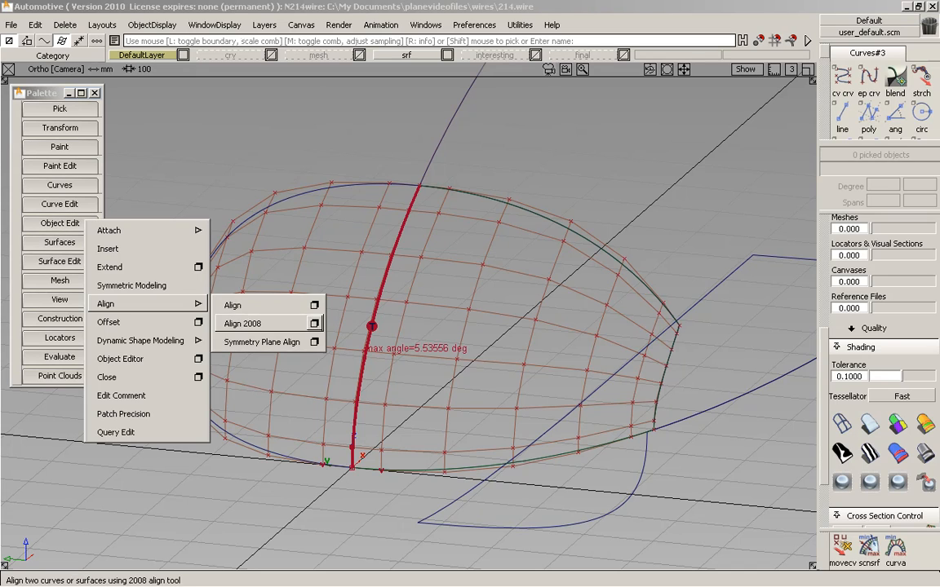
left_click(242, 323)
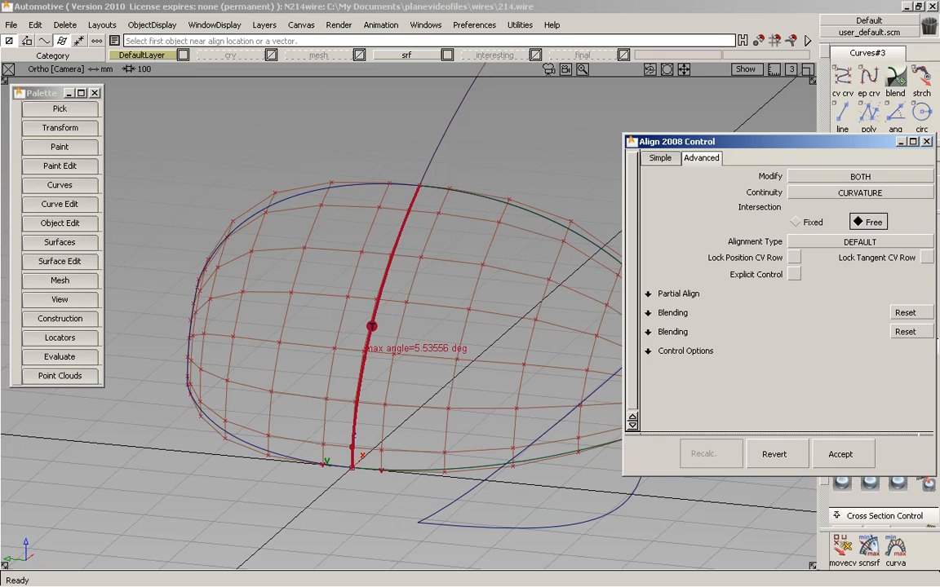
left_click(365, 351)
left_click(365, 351)
left_click(412, 315)
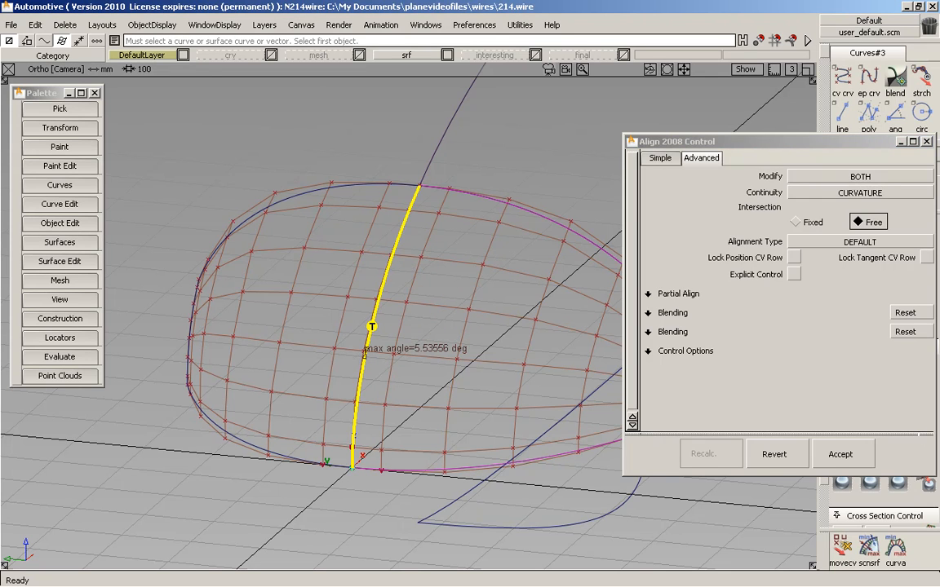
key("Return")
mouse_move(383, 343)
left_mouse_down("alt+shift")
mouse_move(351, 330)
mouse_move(387, 346)
left_mouse_up("alt+shift")
right_click_drag(387, 347, 359, 347, "alt+shift")
middle_click_drag(359, 347, 341, 347, "alt+shift")
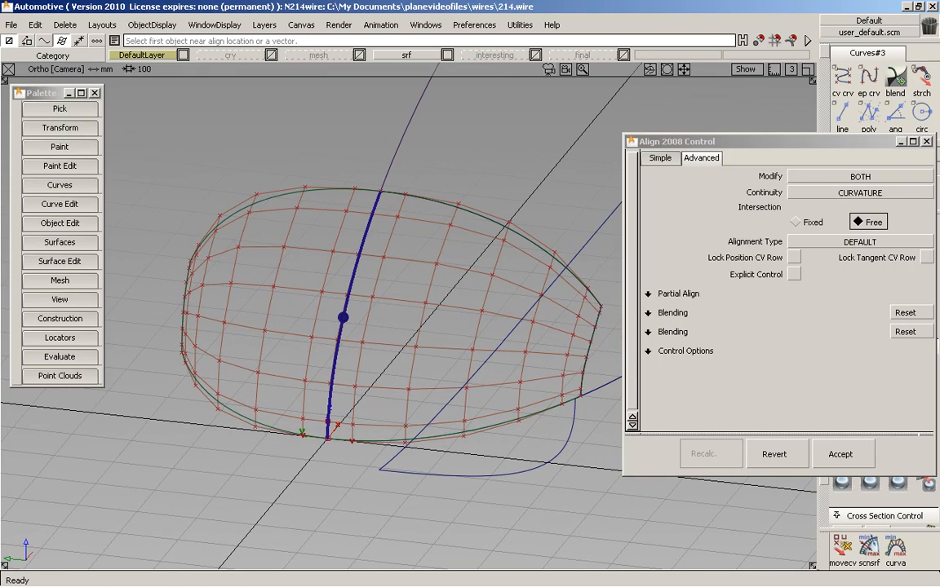
left_click(926, 142)
Turn off the Cv/Hull display of both nose halves and deselect them
left_click_drag(359, 347, 273, 270, "alt+shift")
left_click_drag(310, 316, 352, 332)
scroll(877, 367, "up", 5)
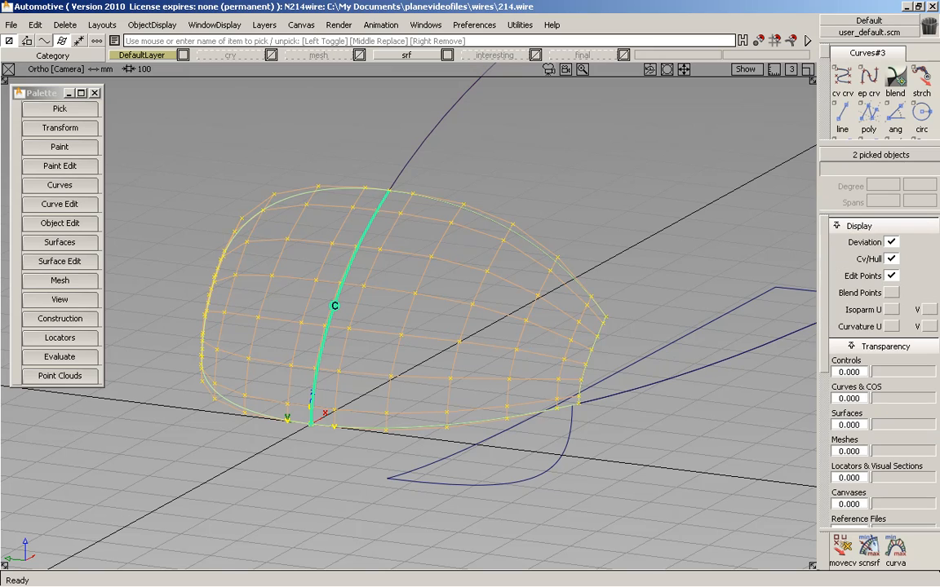
left_click(891, 258)
key("Escape")
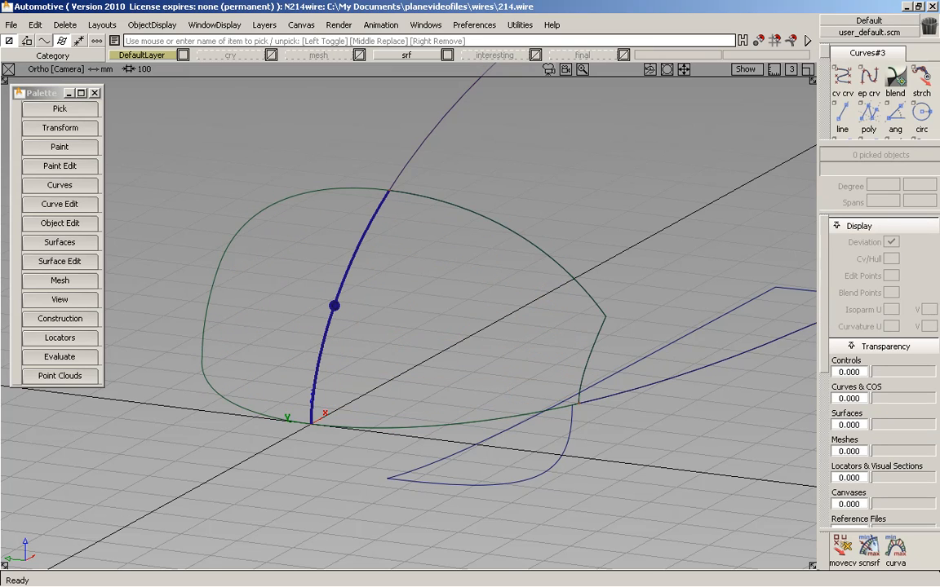
Hide the grid and apply horizontal zebra shading to the surfaces
scroll(876, 367, "down", 2)
left_click(214, 24)
mouse_move(204, 173)
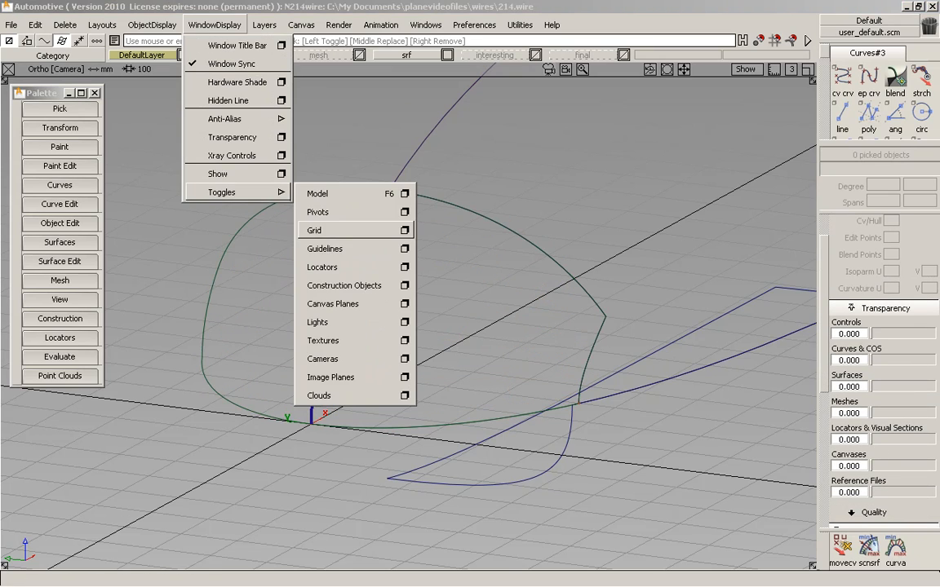
left_click(314, 206)
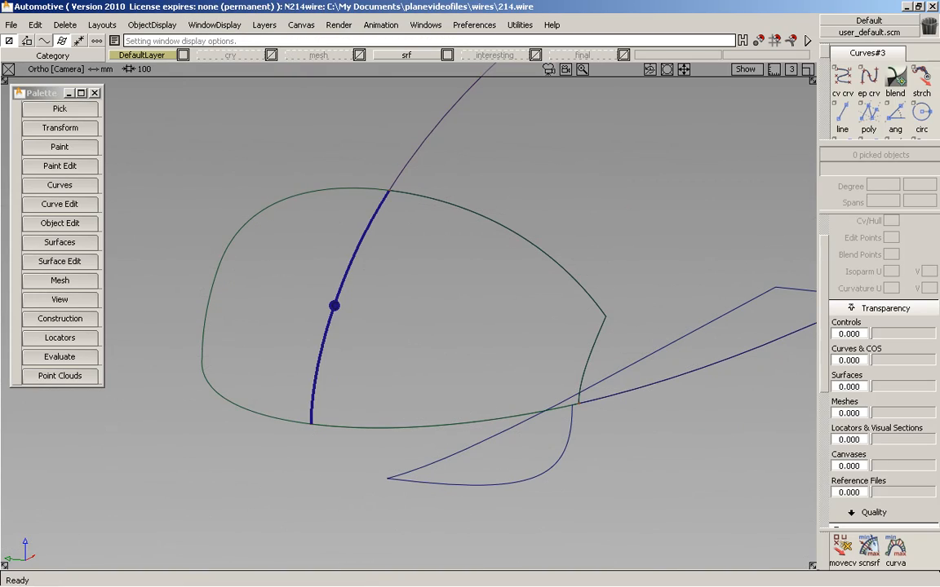
scroll(877, 367, "down", 4)
left_click(869, 460)
mouse_move(470, 327)
left_mouse_down("alt+shift")
mouse_move(391, 322)
mouse_move(514, 338)
left_mouse_up("alt+shift")
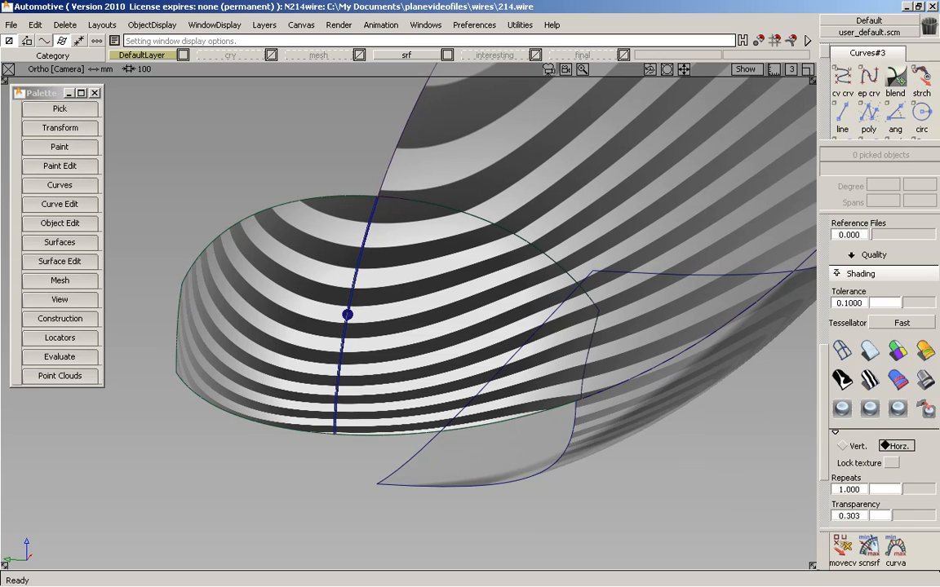
Duplicate the trimmed shell as a mirrored copy across the centreline and inspect the zebra stripes over the nose with the wireframe hidden
left_click_drag(305, 178, 269, 136, "ctrl+shift")
left_click(301, 200)
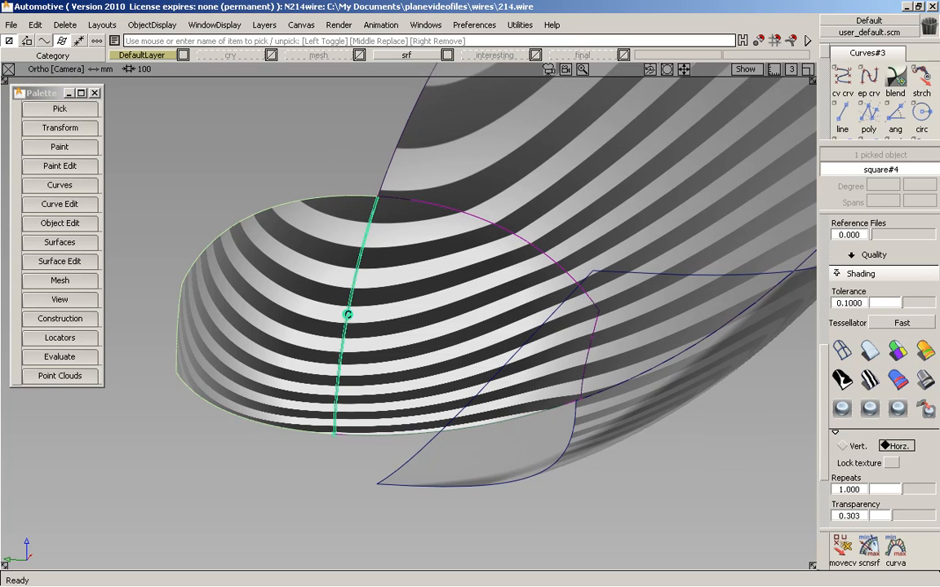
mouse_move(344, 237)
left_mouse_down("ctrl+shift")
mouse_move(344, 103)
mouse_move(404, 143)
mouse_move(432, 186)
mouse_move(378, 224)
mouse_move(429, 227)
left_mouse_up("ctrl+shift")
left_click(35, 24)
mouse_move(81, 210)
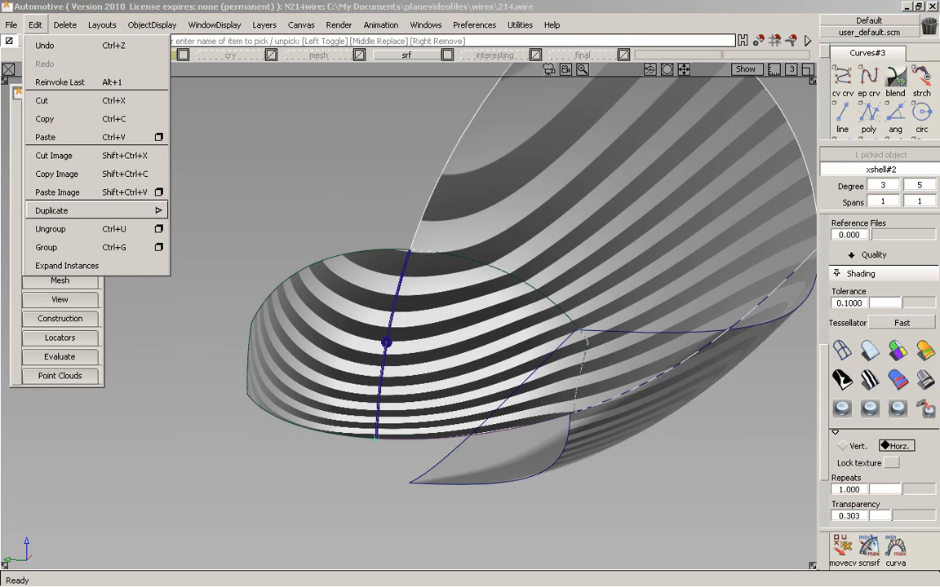
left_click(195, 230)
key("Escape")
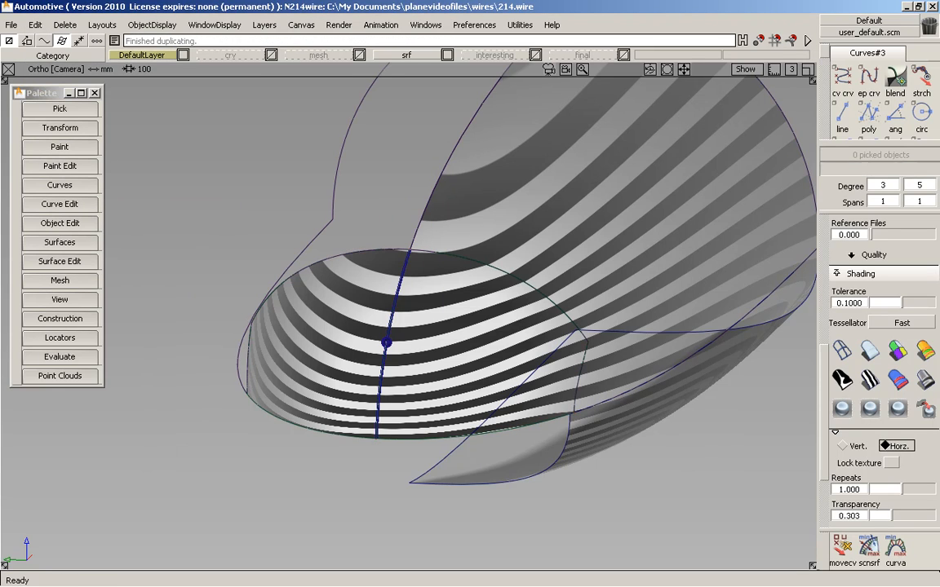
left_click_drag(408, 326, 514, 326, "alt+shift")
key("alt+m")
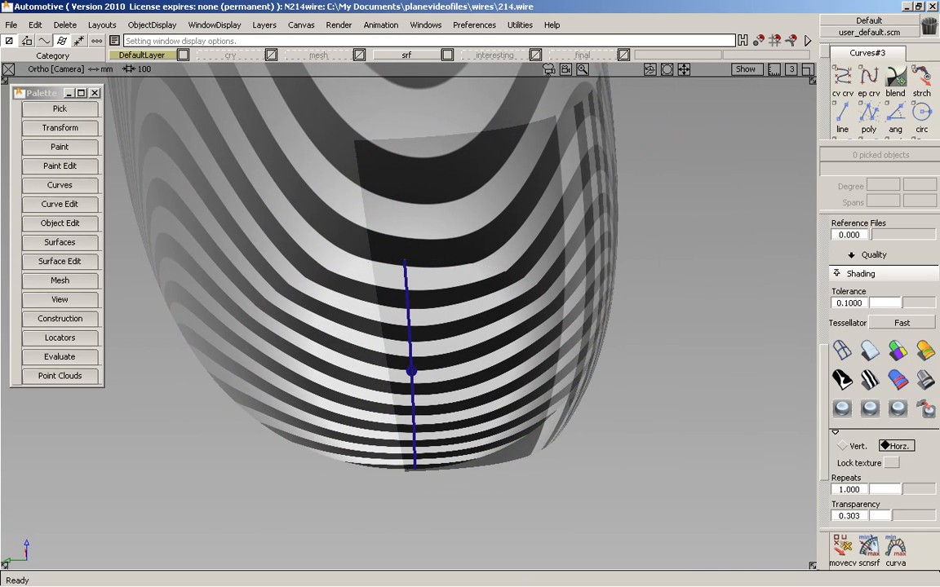
mouse_move(408, 327)
left_mouse_down("alt+shift")
mouse_move(408, 277)
mouse_move(465, 282)
mouse_move(318, 281)
mouse_move(482, 285)
mouse_move(309, 285)
mouse_move(371, 286)
left_mouse_up("alt+shift")
key("alt+m")
Remove the zebra shading, make the "final" layer visible and pick all of its objects
left_click(842, 350)
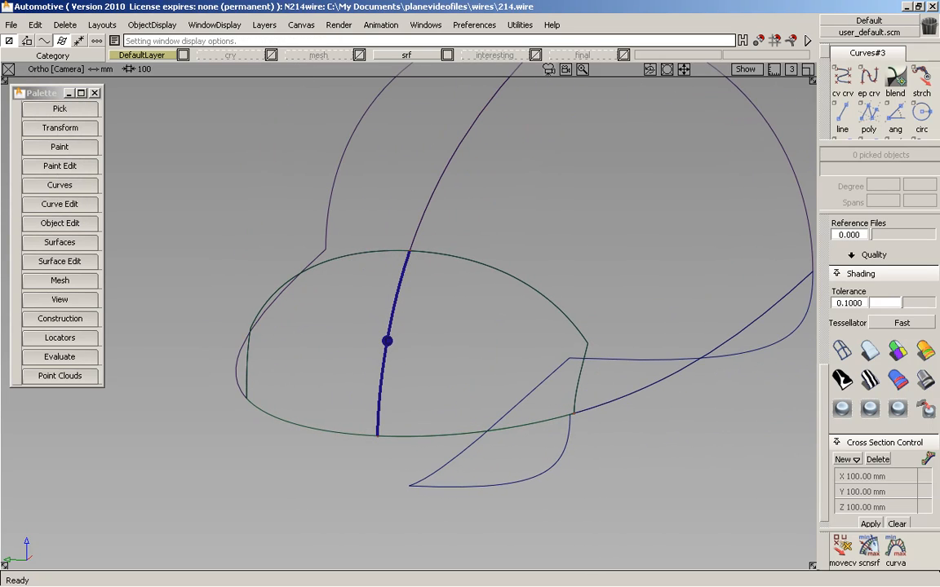
left_click(582, 55)
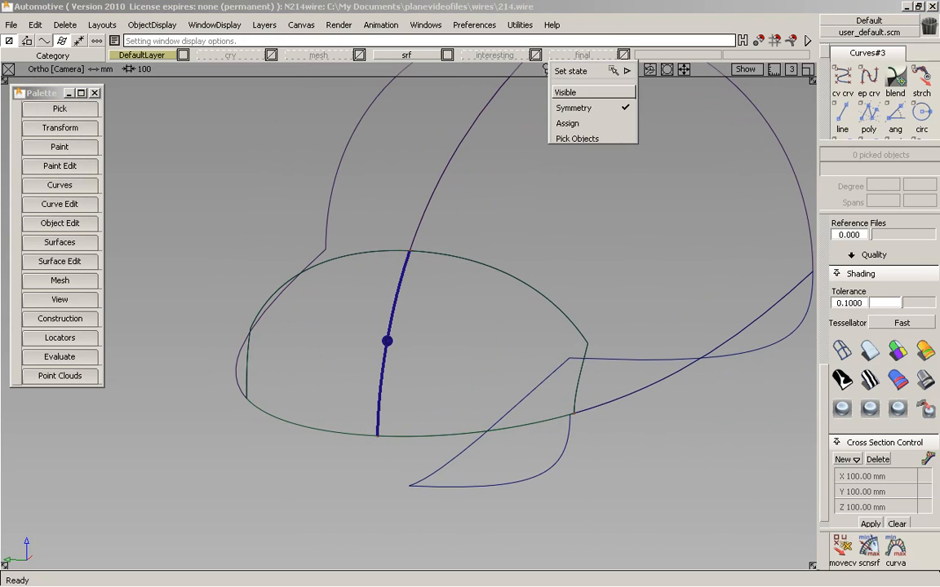
left_click(582, 92)
left_click(581, 54)
left_click(571, 137)
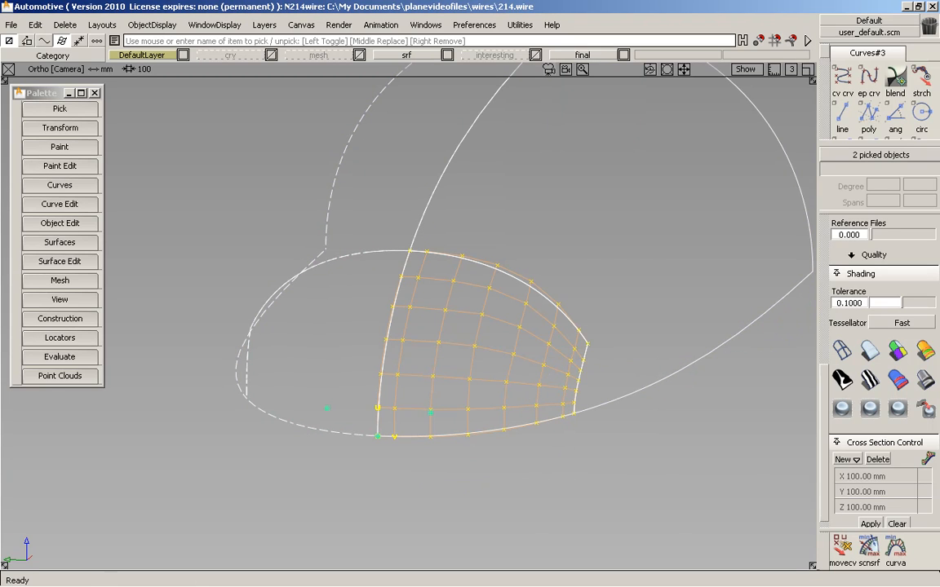
Apply zebra shading to the picked final surfaces, with their Cv/Hull display and the wireframe turned off
left_click(870, 378)
left_click(891, 258)
left_click(890, 259)
left_click_drag(503, 287, 595, 287, "alt+shift")
key("alt+m")
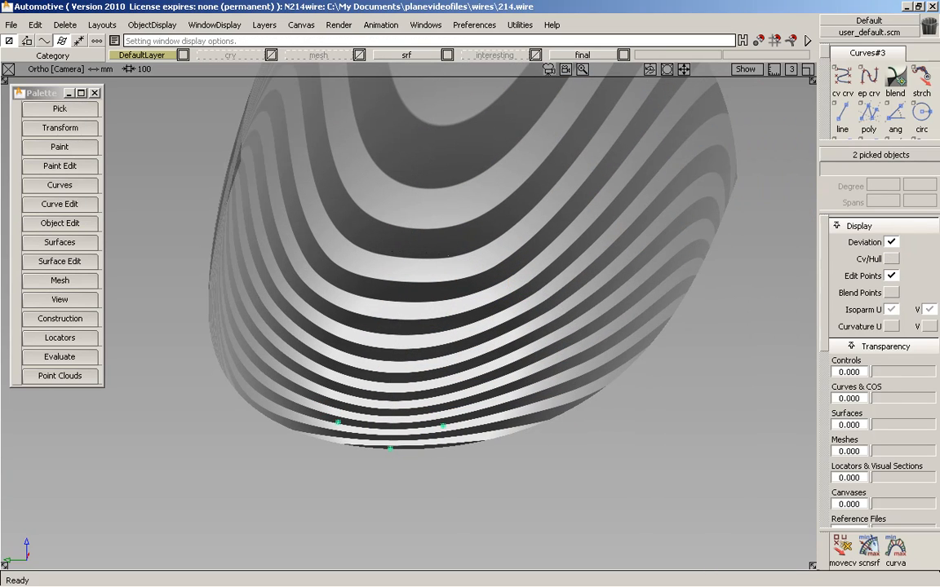
Set the zebra shading's transparency to 0.000 and inspect the stripe flow across the final nose surfaces from several angles
scroll(881, 367, "down", 8)
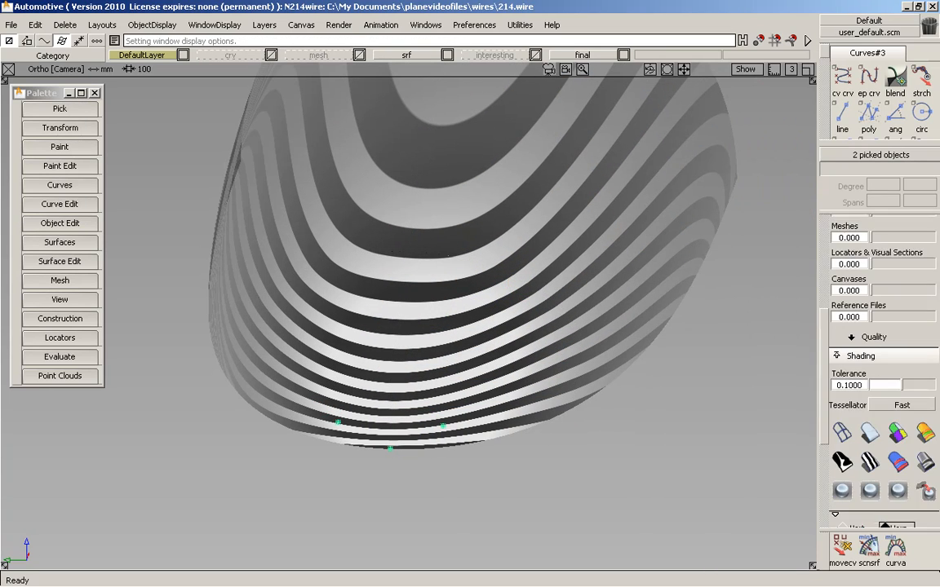
left_click_drag(872, 453, 783, 405)
mouse_move(507, 292)
left_mouse_down("alt+shift")
mouse_move(563, 286)
mouse_move(587, 334)
mouse_move(508, 304)
mouse_move(503, 339)
left_mouse_up("alt+shift")
mouse_move(455, 308)
left_mouse_down("alt+shift")
mouse_move(487, 353)
mouse_move(383, 330)
mouse_move(422, 303)
left_mouse_up("alt+shift")
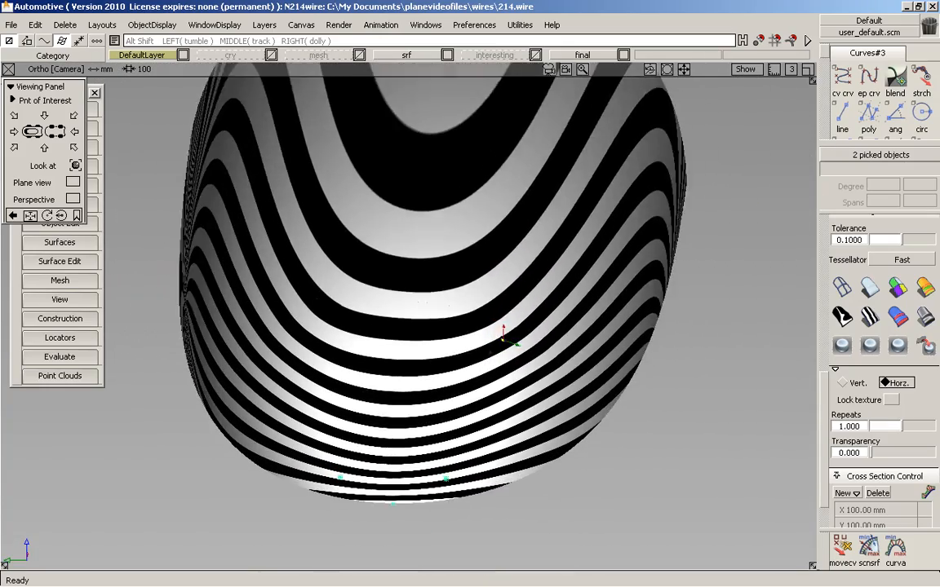
left_click_drag(489, 352, 385, 320, "alt+shift")
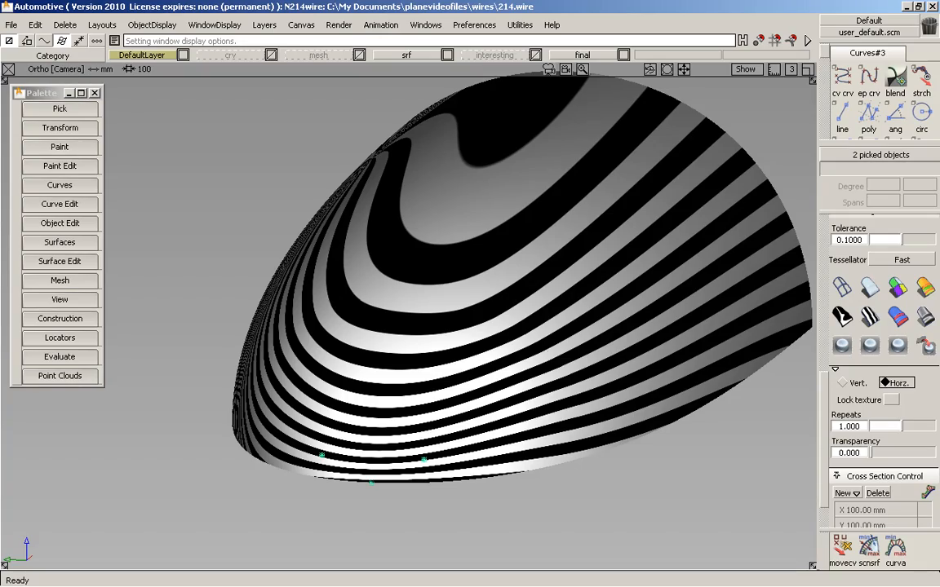